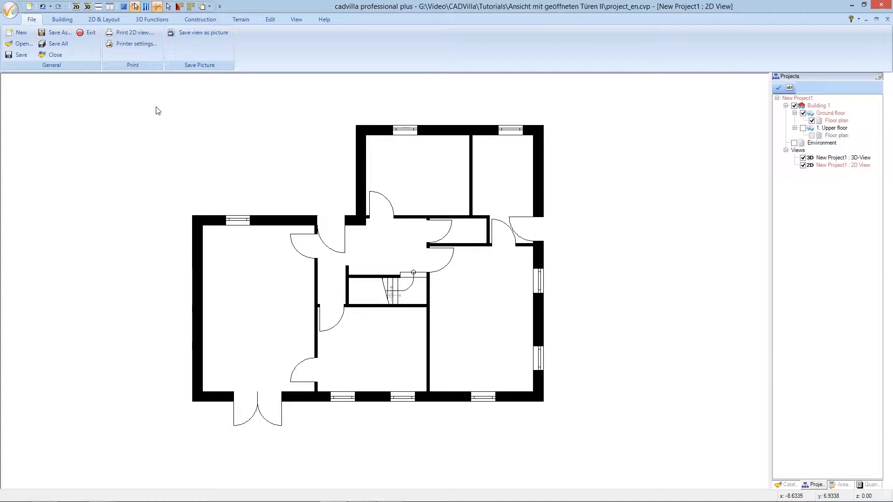
Tile the 2D and 3D views vertically side by side and frame the ground floor in both
{"action": "left_click", "coordinate": [112, 9]}
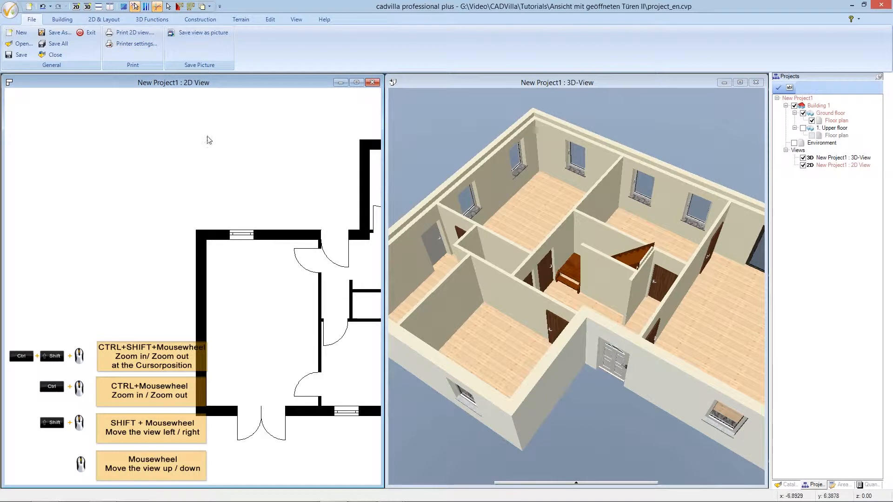
{"action": "scroll", "coordinate": [208, 140], "scroll_direction": "down", "scroll_amount": 5, "text": "ctrl+shift"}
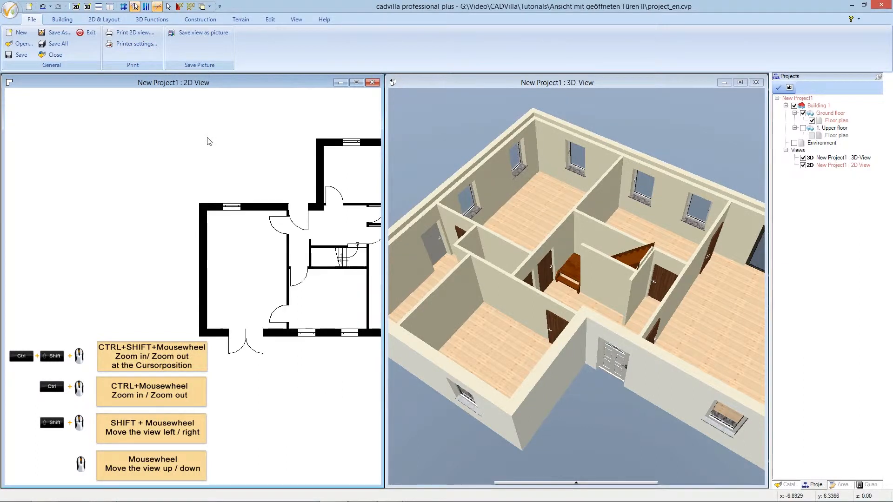
{"action": "scroll", "coordinate": [279, 139], "scroll_direction": "up", "scroll_amount": 5, "text": "ctrl+shift"}
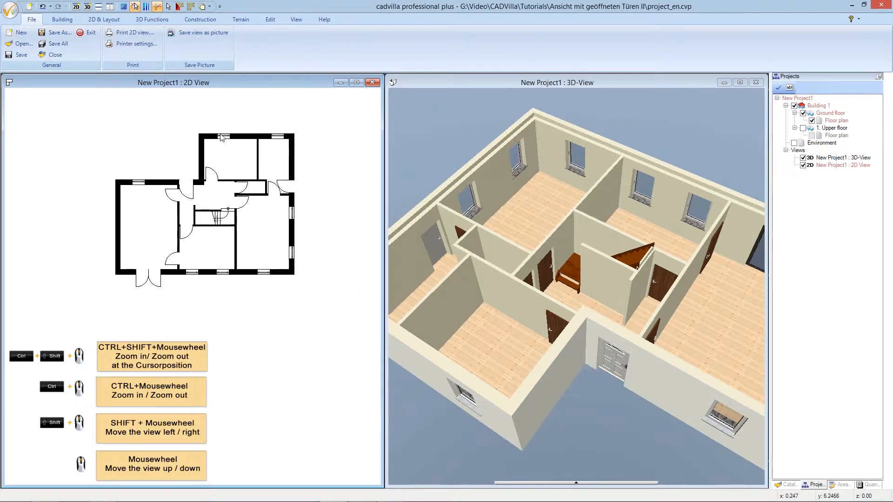
{"action": "scroll", "coordinate": [221, 136], "scroll_direction": "up", "scroll_amount": 2, "text": "ctrl+shift"}
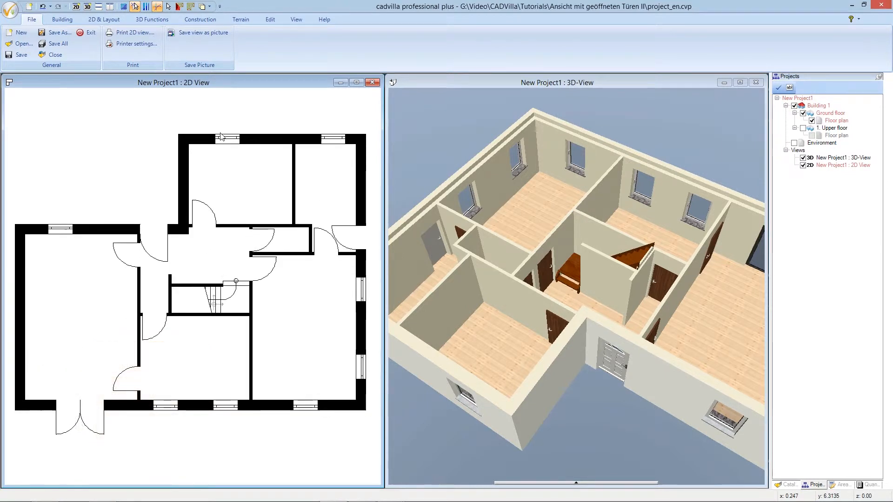
{"action": "scroll", "coordinate": [220, 133], "scroll_direction": "up", "scroll_amount": 1}
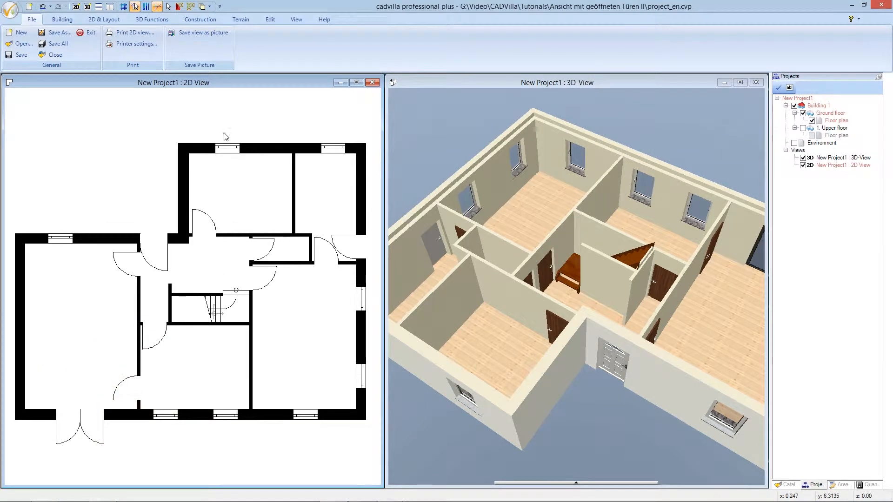
{"action": "left_click", "coordinate": [427, 82]}
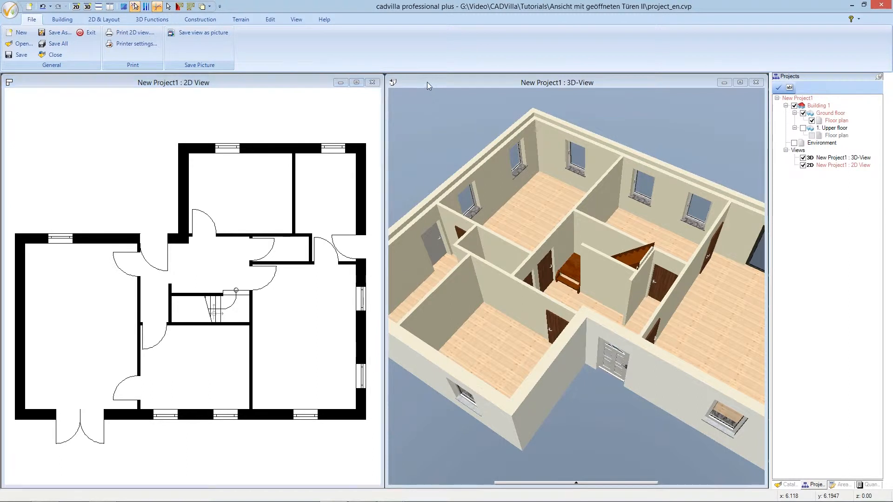
{"action": "scroll", "coordinate": [478, 253], "scroll_direction": "down", "scroll_amount": 3}
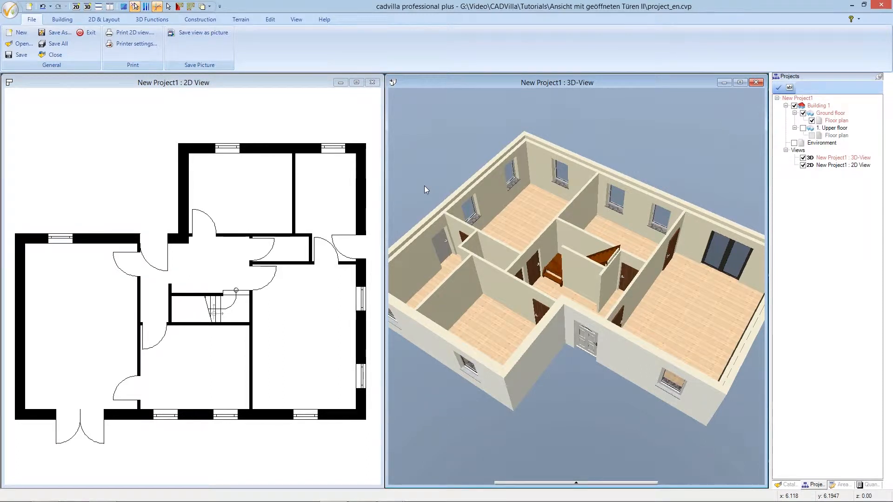
{"action": "mouse_move", "coordinate": [515, 289]}
{"action": "left_mouse_down"}
{"action": "mouse_move", "coordinate": [457, 275]}
{"action": "mouse_move", "coordinate": [519, 286]}
{"action": "left_mouse_up"}
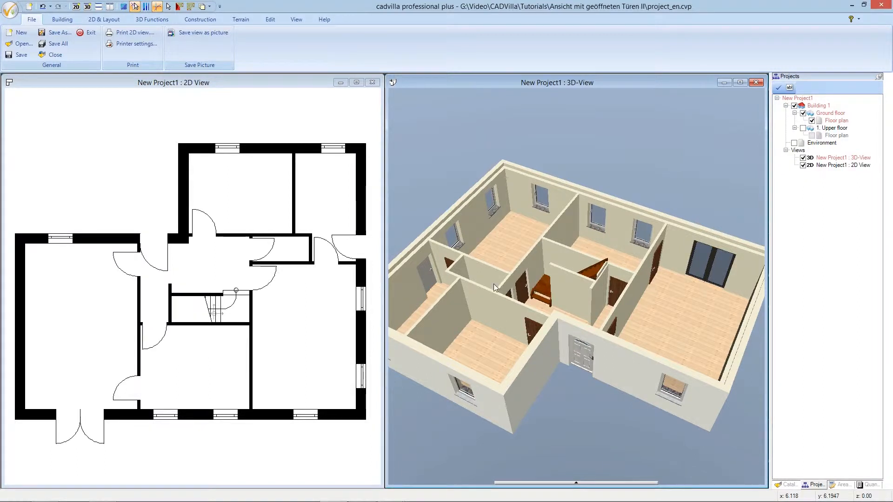
Create a new layer named "doors open" under the ground floor
{"action": "left_click", "coordinate": [288, 87]}
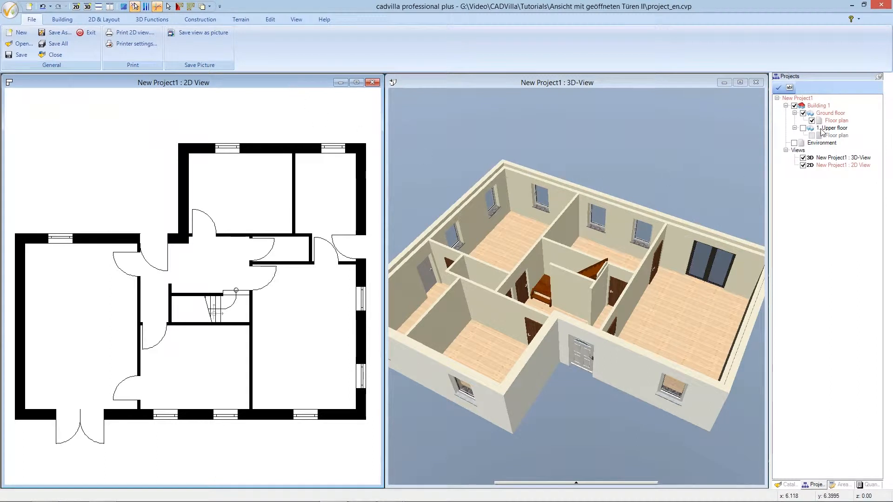
{"action": "left_click", "coordinate": [826, 115]}
{"action": "right_click", "coordinate": [827, 116]}
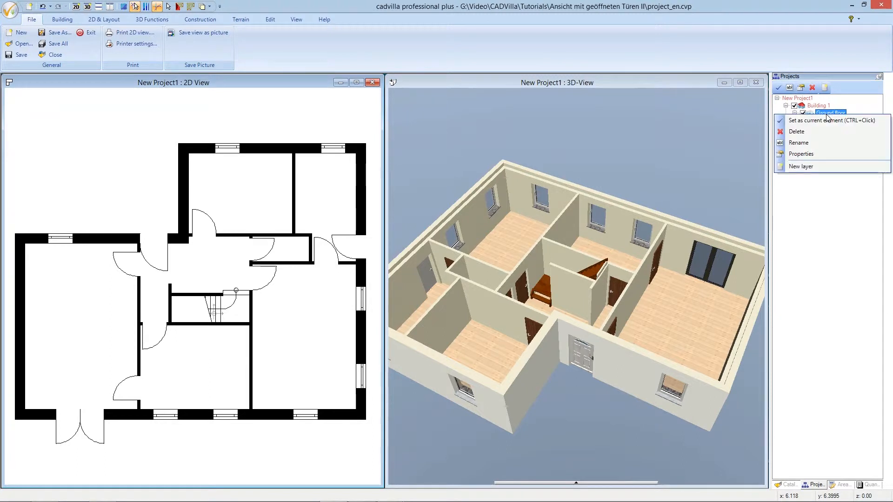
{"action": "left_click", "coordinate": [832, 167]}
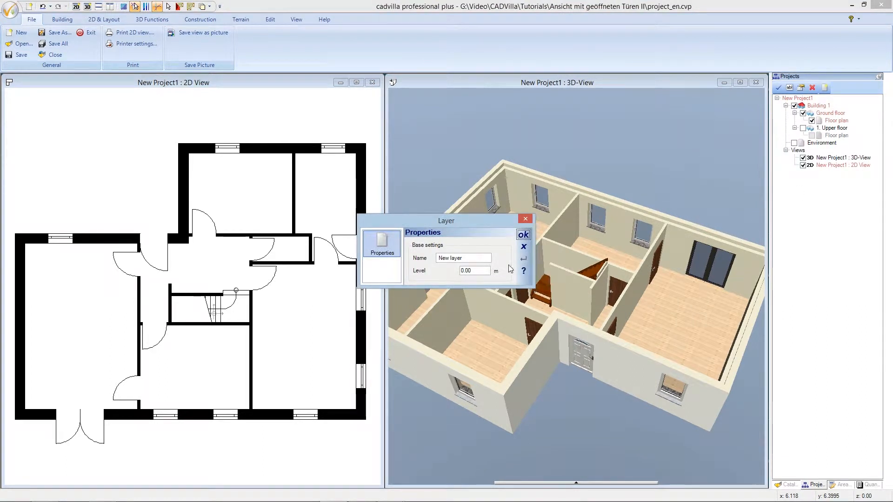
{"action": "left_click_drag", "start_coordinate": [464, 257], "coordinate": [435, 253]}
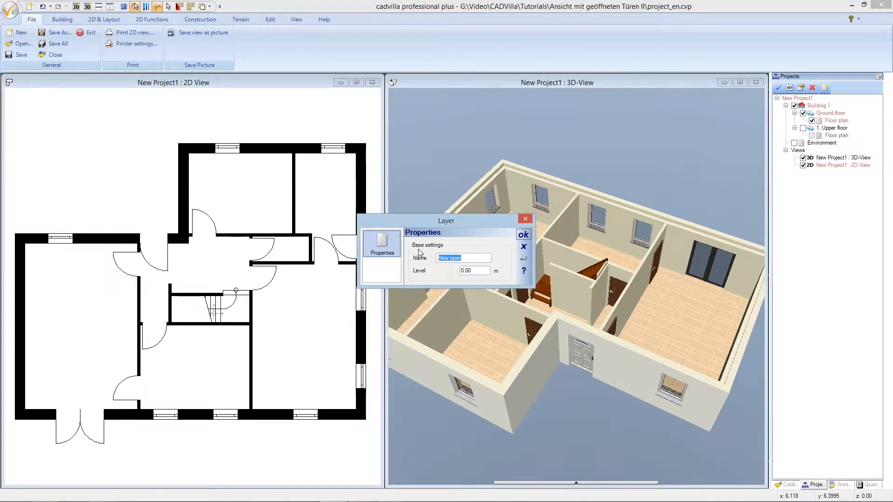
{"action": "type", "text": "doors open"}
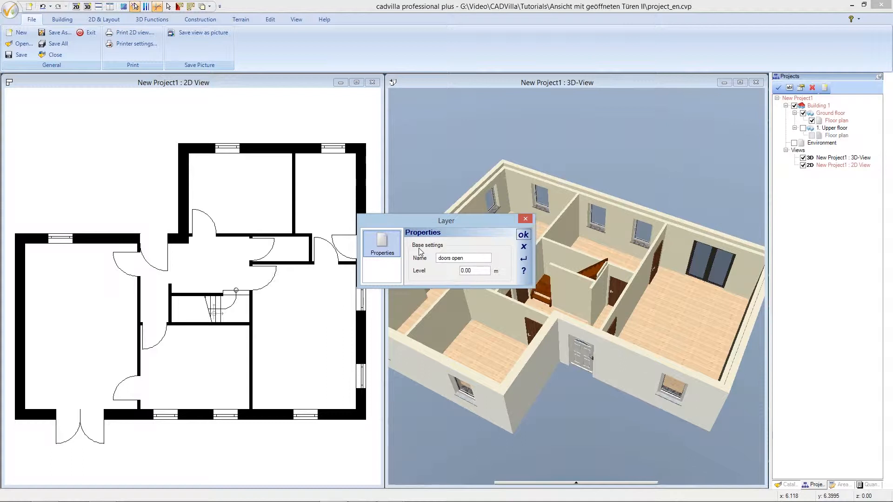
{"action": "left_click", "coordinate": [523, 235]}
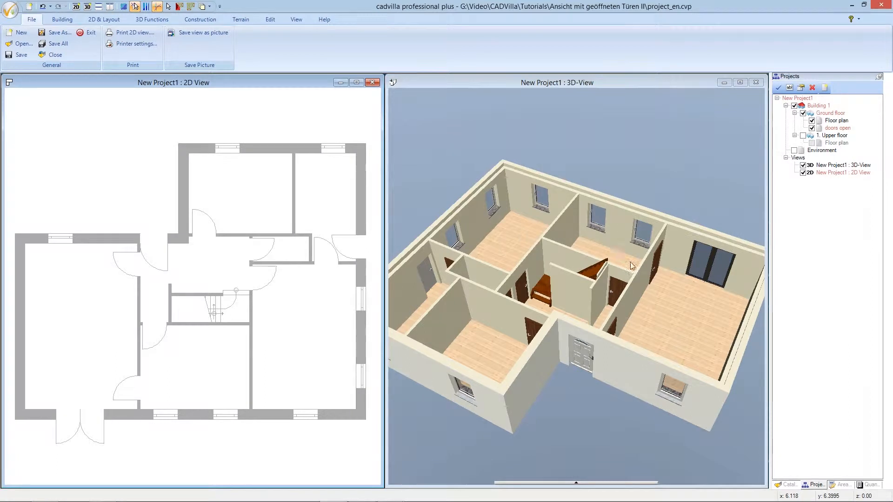
Find Front door 1002 among the catalog's construction element doors and bring it into the 2D view for insertion
{"action": "left_click", "coordinate": [786, 485]}
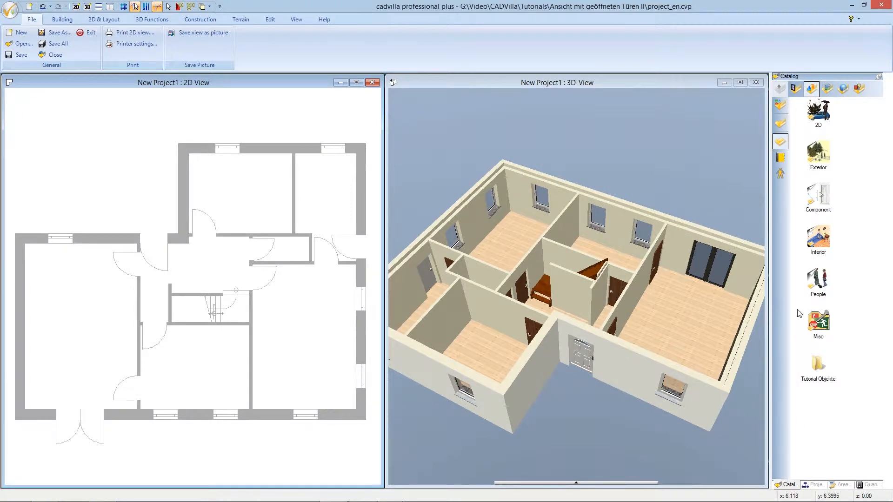
{"action": "left_click", "coordinate": [796, 90]}
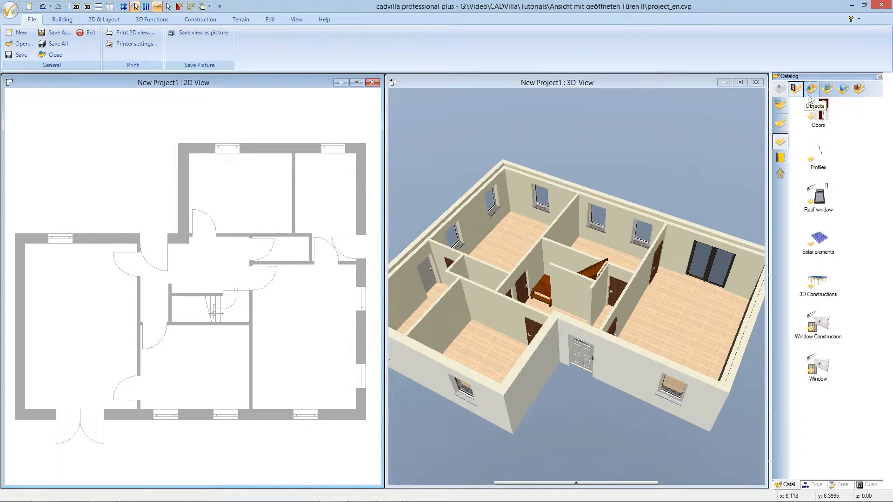
{"action": "double_click", "coordinate": [819, 116]}
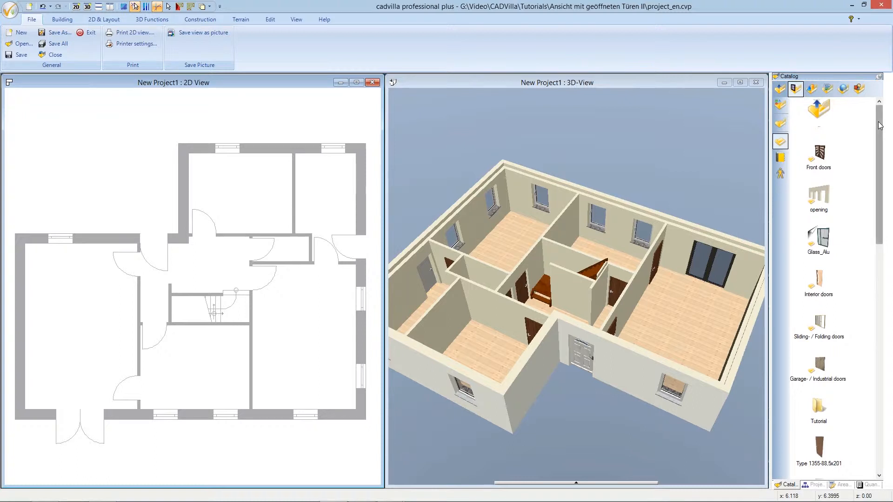
{"action": "left_click_drag", "start_coordinate": [880, 125], "coordinate": [892, 287]}
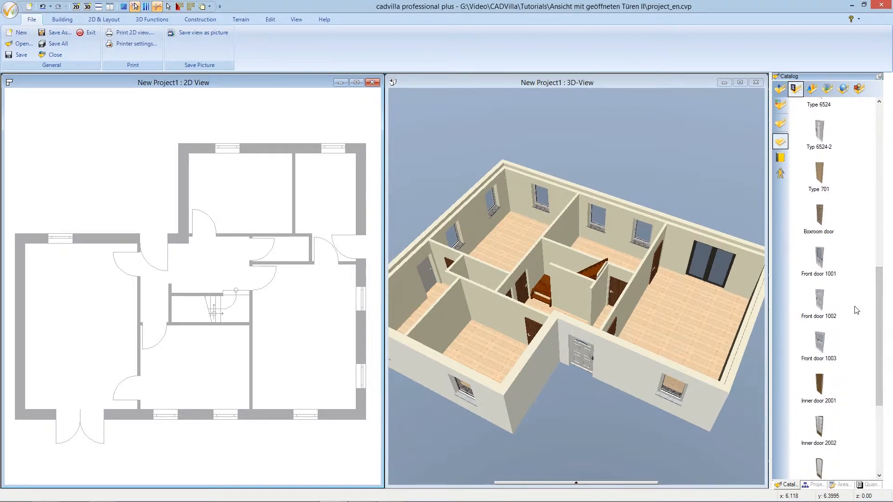
{"action": "left_click", "coordinate": [820, 306]}
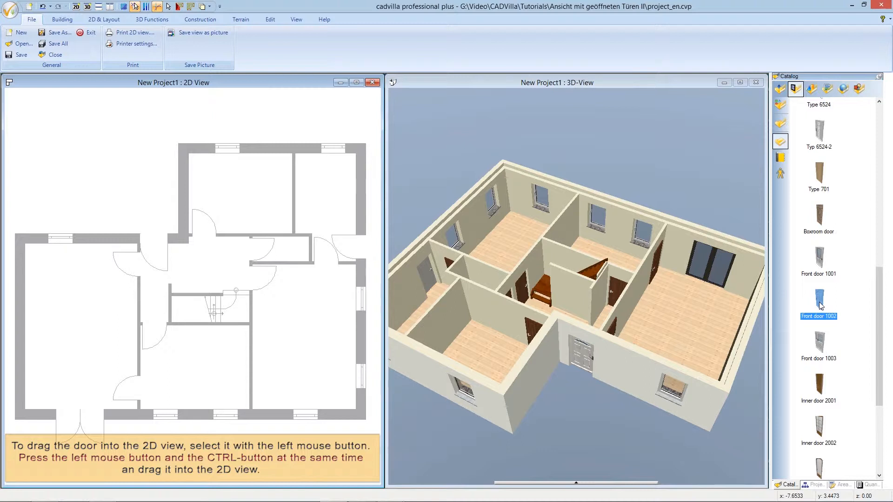
{"action": "left_click_drag", "start_coordinate": [821, 305], "coordinate": [133, 199], "text": "ctrl"}
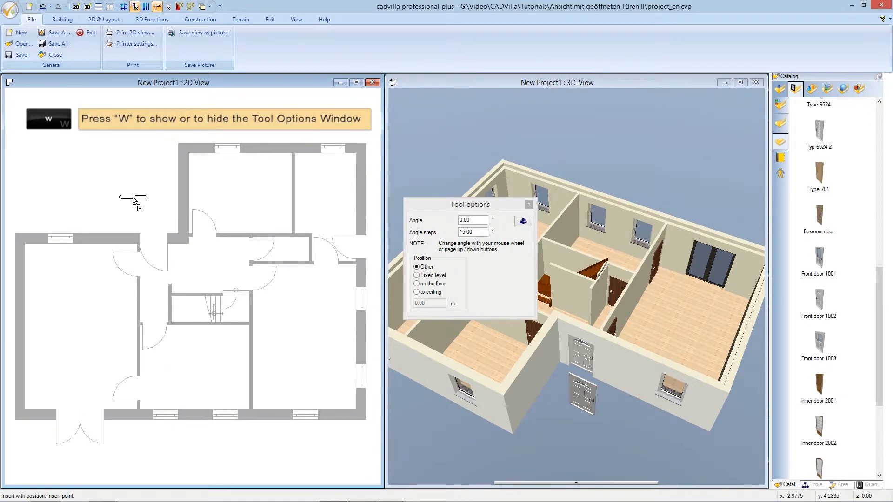
Rotate the front door to 300° and place it once outside the entrance opening, then end the insertion
{"action": "key", "text": "w"}
{"action": "key", "text": "w"}
{"action": "key", "text": "w"}
{"action": "key", "text": "w"}
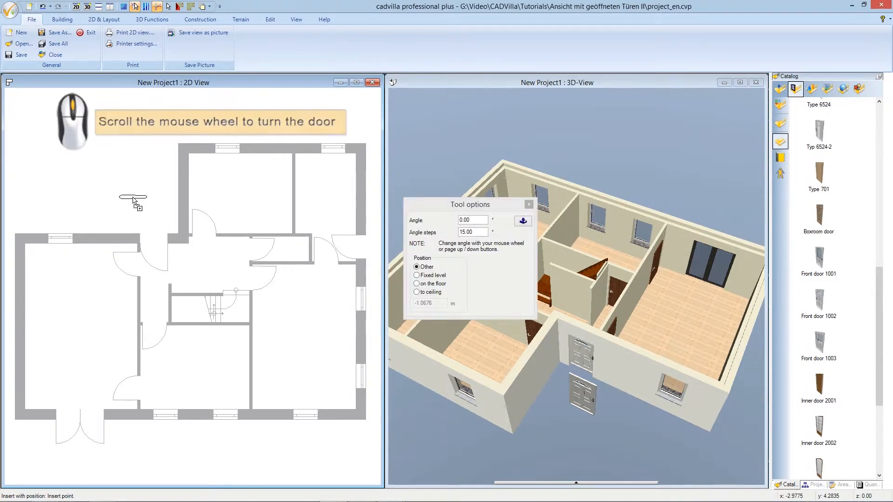
{"action": "scroll", "coordinate": [133, 201], "scroll_direction": "down", "scroll_amount": 1}
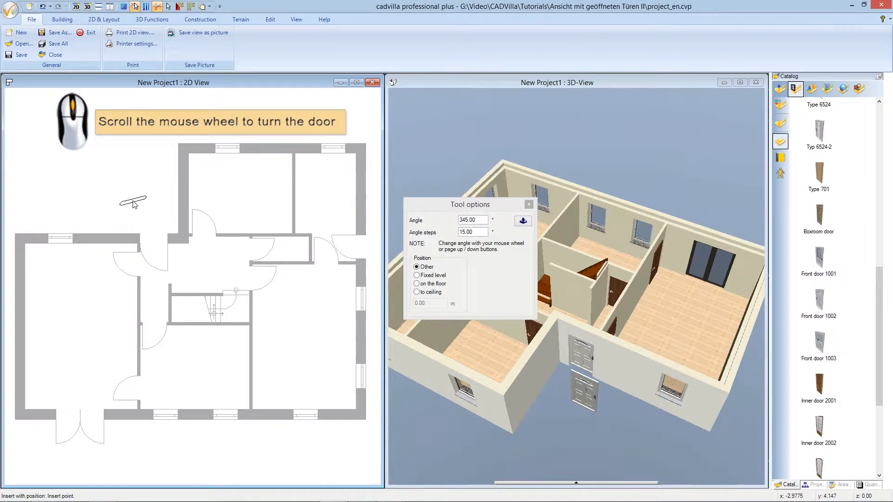
{"action": "scroll", "coordinate": [133, 201], "scroll_direction": "up", "scroll_amount": 1}
{"action": "scroll", "coordinate": [133, 201], "scroll_direction": "down", "scroll_amount": 1}
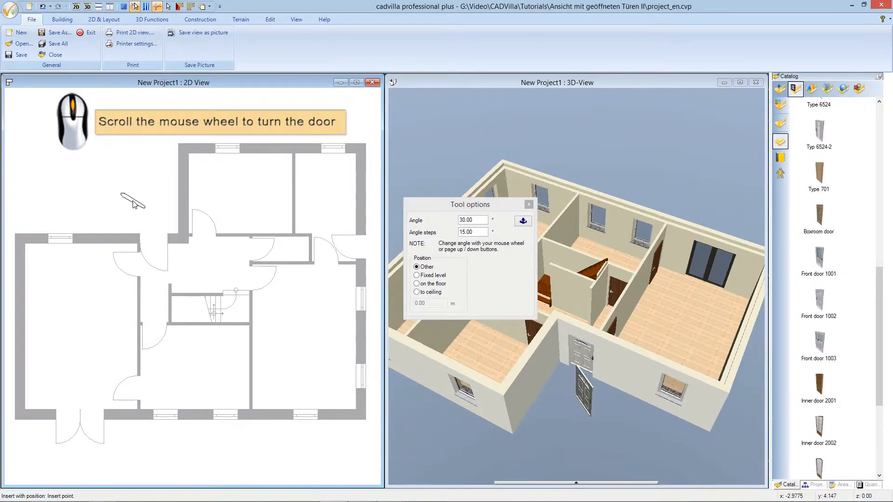
{"action": "scroll", "coordinate": [135, 203], "scroll_direction": "up", "scroll_amount": 4}
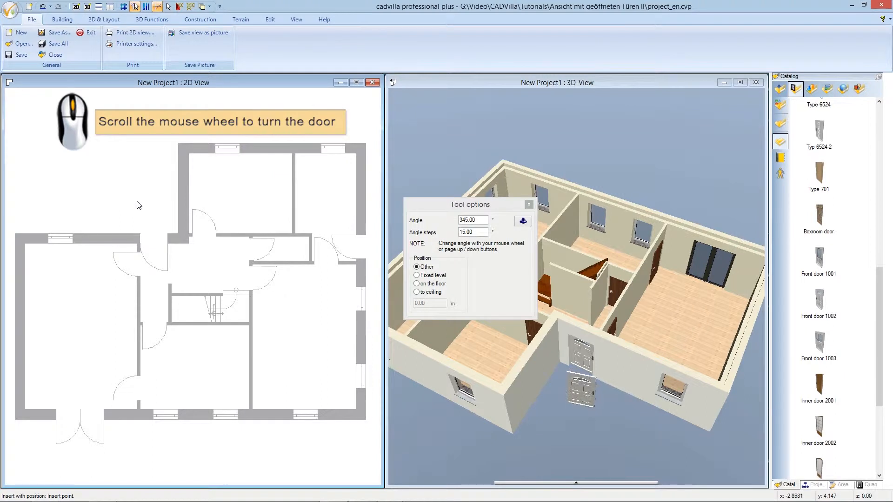
{"action": "scroll", "coordinate": [146, 209], "scroll_direction": "up", "scroll_amount": 1}
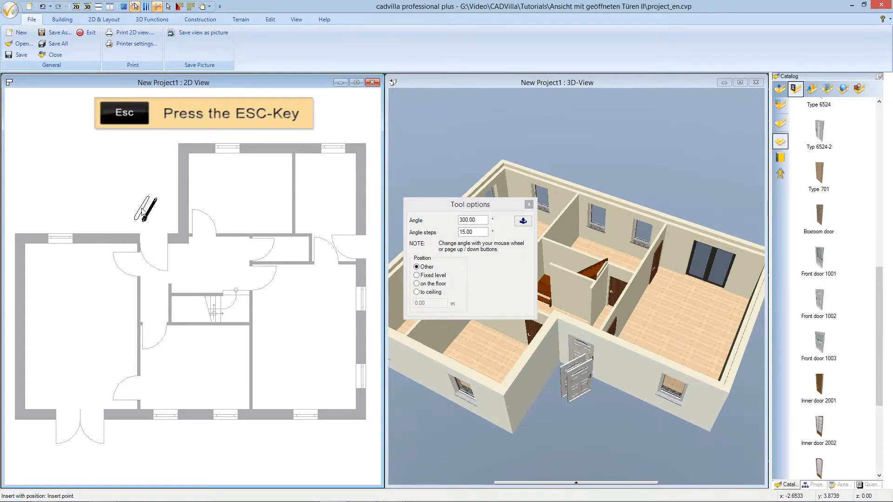
{"action": "key", "text": "Escape"}
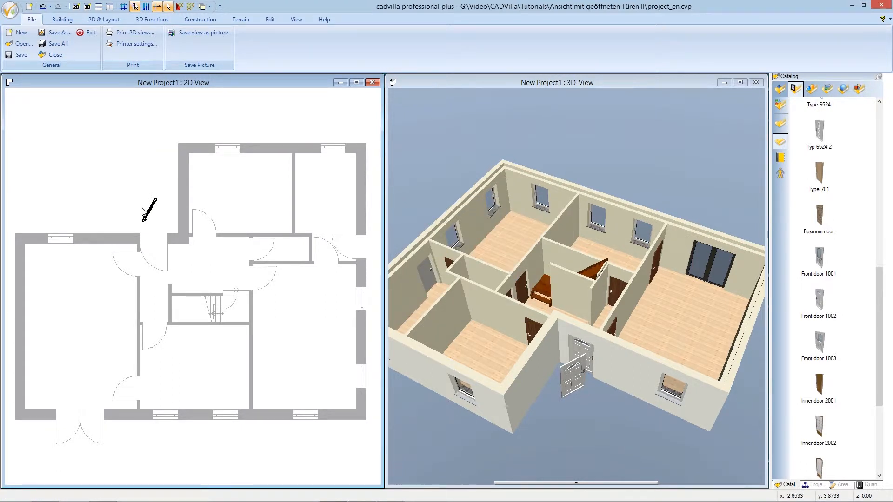
Open the properties of the placed front door and check the object in the 3D preview
{"action": "scroll", "coordinate": [143, 211], "scroll_direction": "up", "scroll_amount": 2}
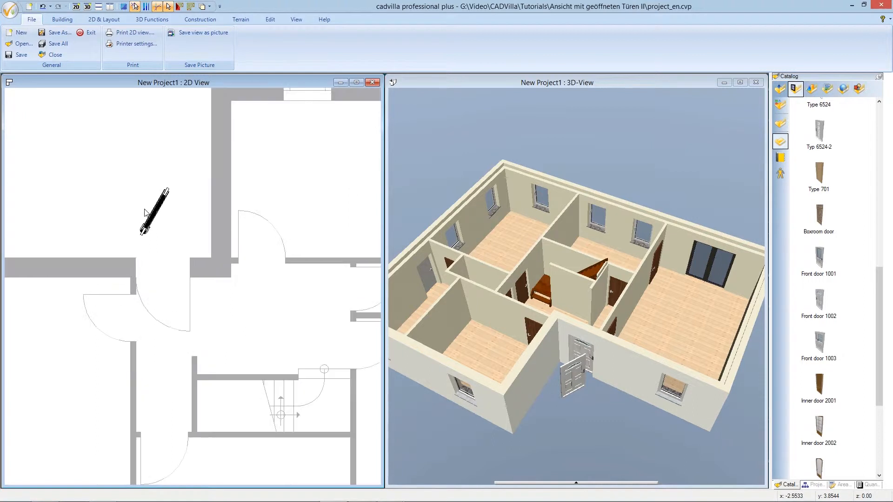
{"action": "scroll", "coordinate": [144, 212], "scroll_direction": "up", "scroll_amount": 2}
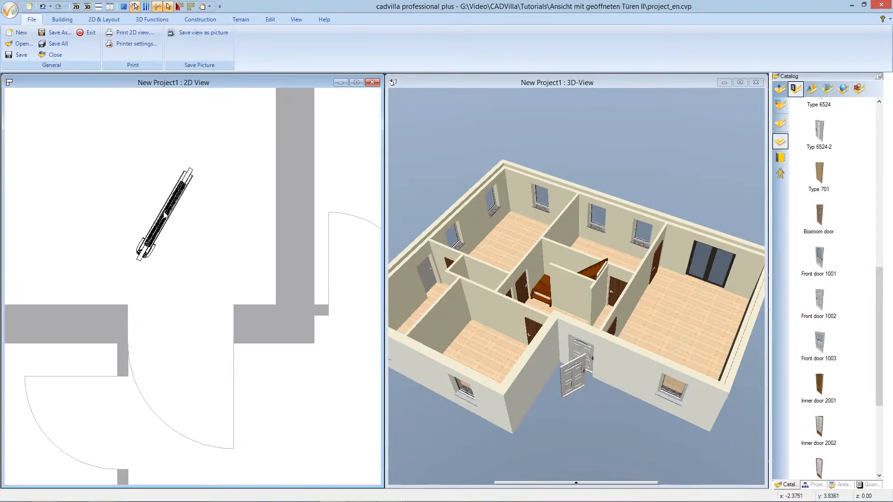
{"action": "left_click", "coordinate": [165, 215]}
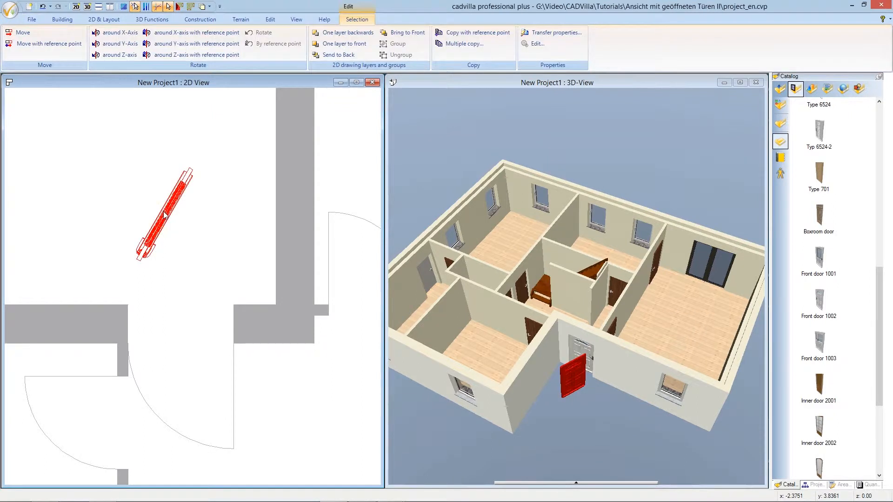
{"action": "right_click", "coordinate": [165, 215]}
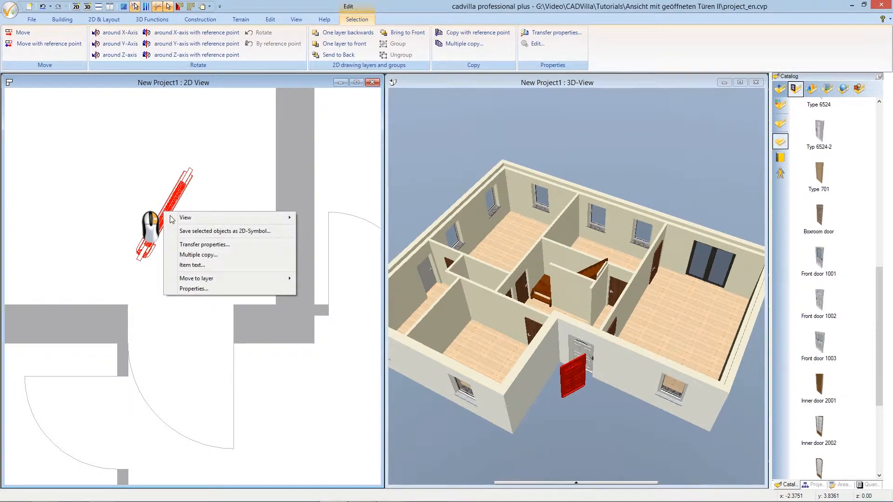
{"action": "left_click", "coordinate": [237, 291]}
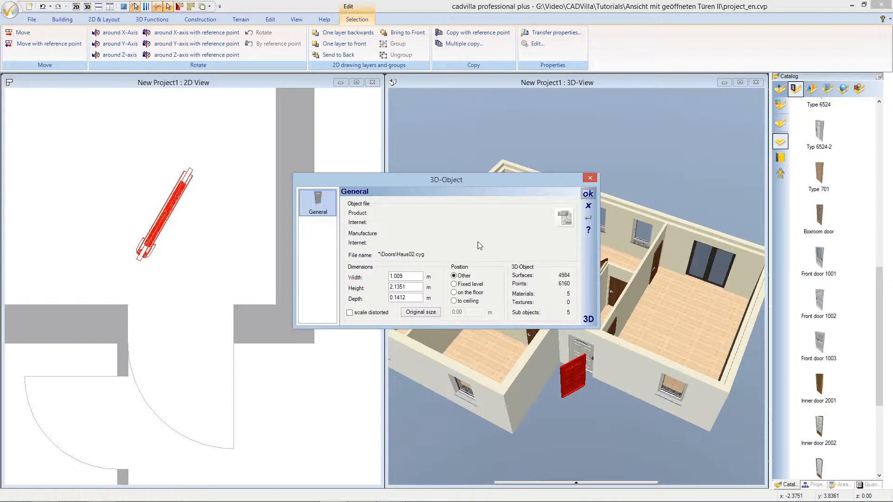
{"action": "left_click", "coordinate": [589, 319]}
{"action": "left_click_drag", "start_coordinate": [663, 291], "coordinate": [629, 276]}
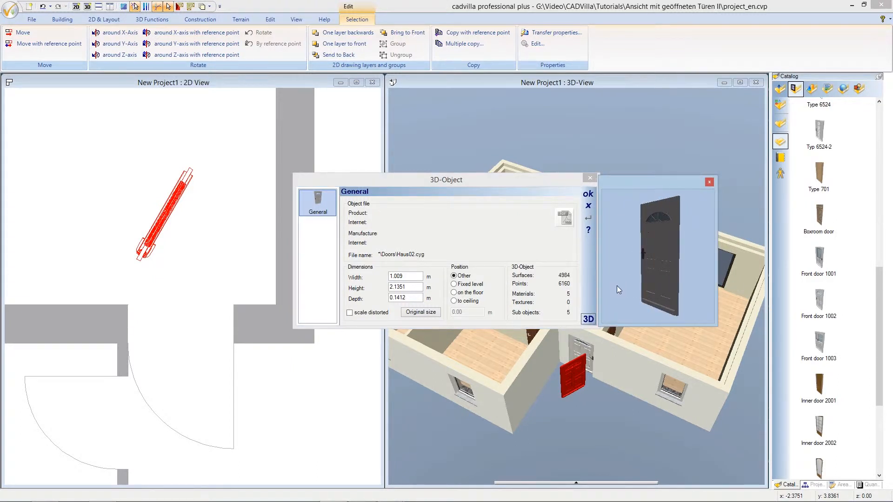
{"action": "left_click", "coordinate": [588, 320]}
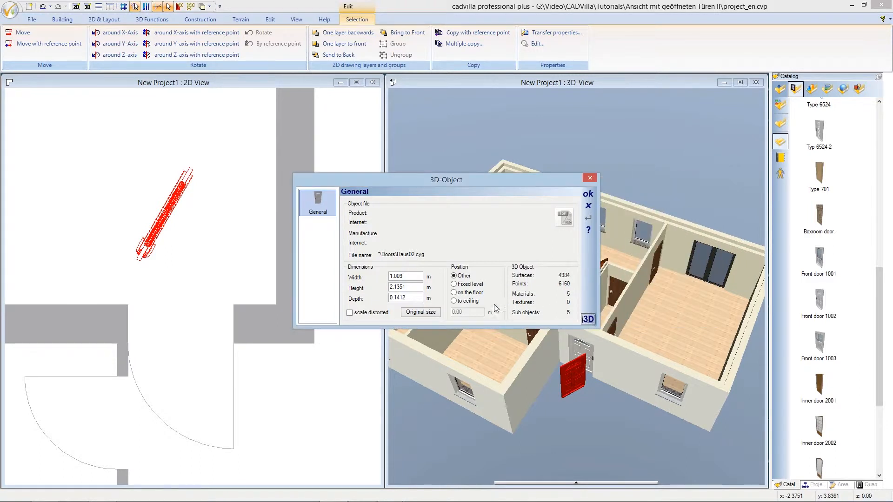
Enable distorted scaling for the front door object and set its position to on the floor
{"action": "left_click", "coordinate": [350, 313]}
{"action": "left_click", "coordinate": [454, 293]}
{"action": "left_click", "coordinate": [586, 194]}
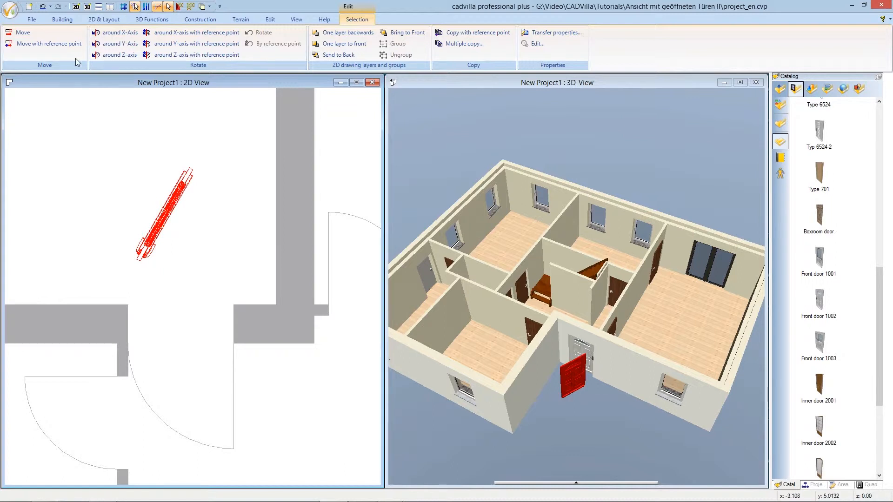
Move the front door by its hinge-end reference point onto the hinge corner of the entrance opening, then deselect it
{"action": "left_click", "coordinate": [69, 47]}
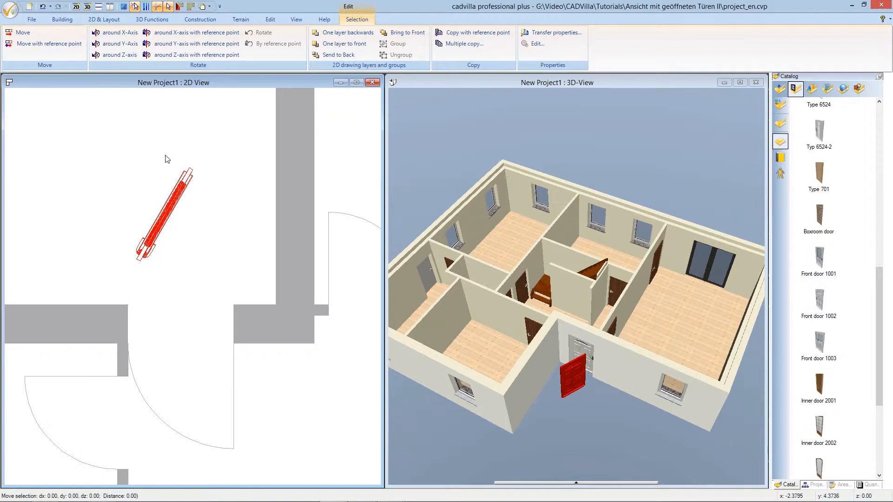
{"action": "left_click", "coordinate": [187, 169]}
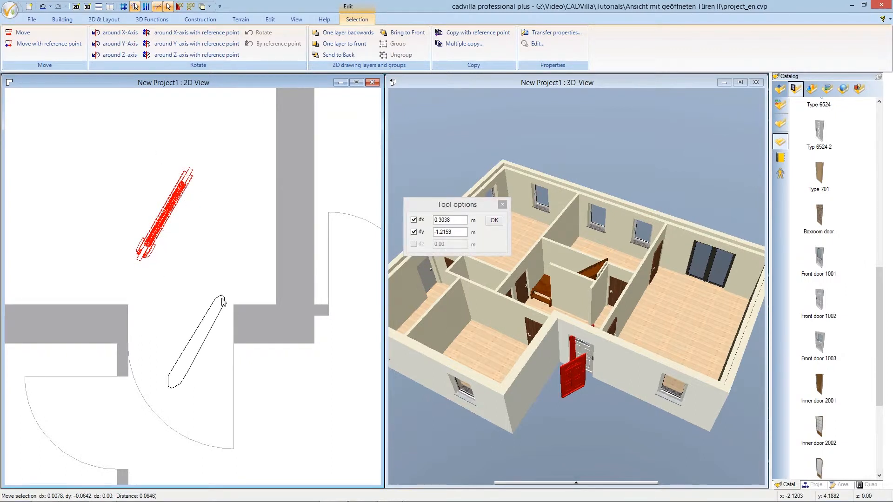
{"action": "left_click", "coordinate": [233, 347]}
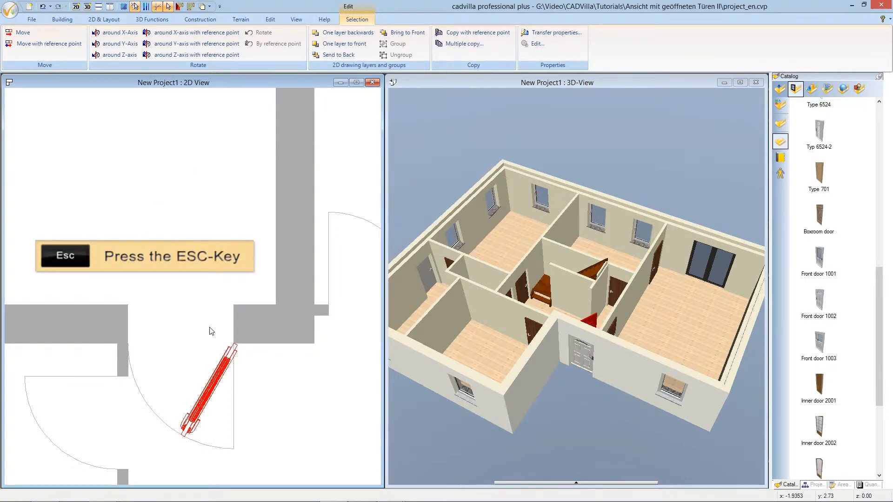
{"action": "key", "text": "Escape"}
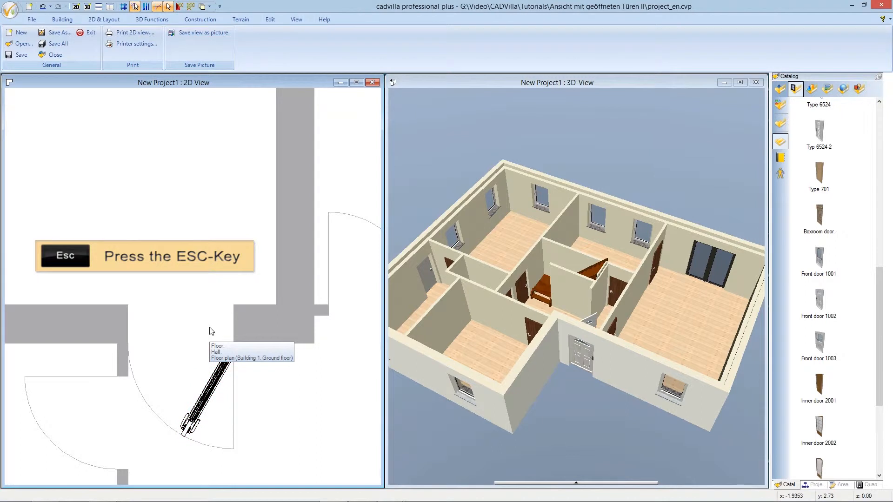
Examine the placed front door in the full ground-floor plan and from a higher angle in the 3D view
{"action": "scroll", "coordinate": [209, 331], "scroll_direction": "down", "scroll_amount": 5}
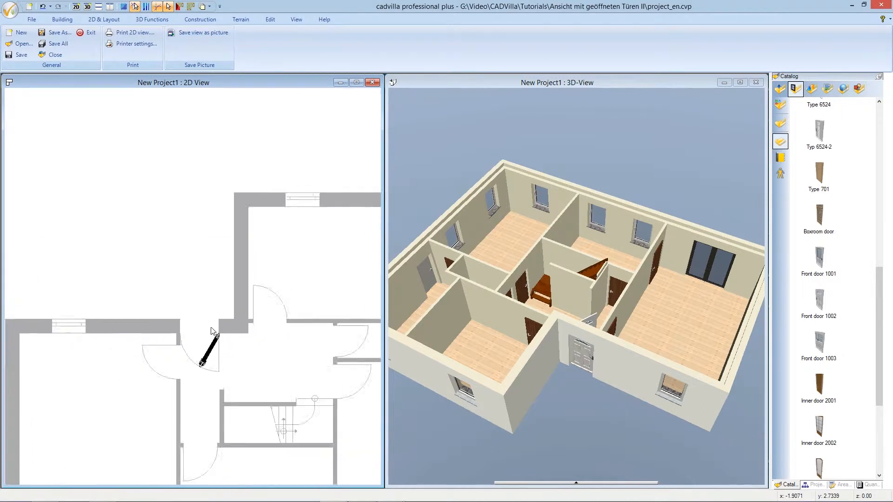
{"action": "key", "text": "Down"}
{"action": "key", "text": "Down"}
{"action": "key", "text": "Down"}
{"action": "key", "text": "Down"}
{"action": "key", "text": "Down"}
{"action": "key", "text": "Down"}
{"action": "key", "text": "Down"}
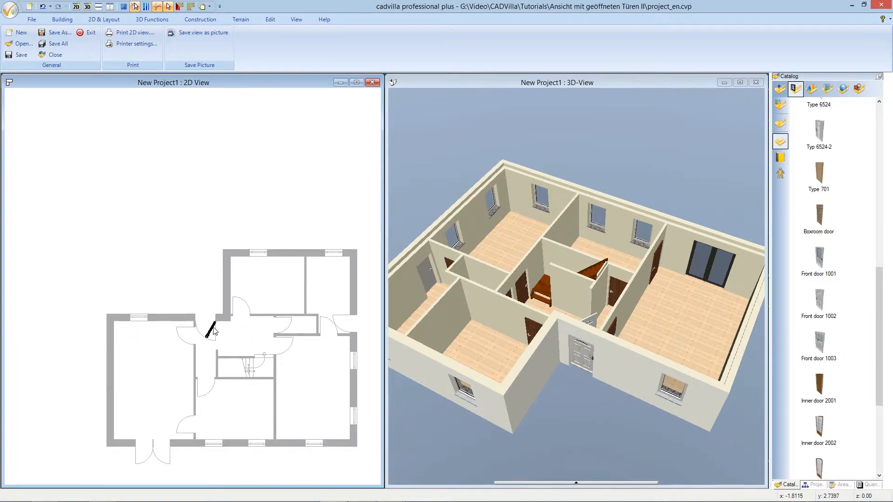
{"action": "key", "text": "Right"}
{"action": "key", "text": "Right"}
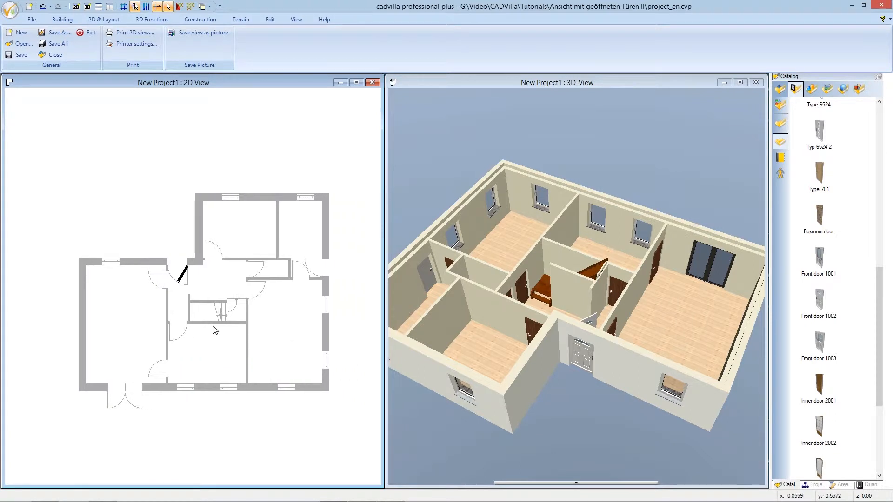
{"action": "scroll", "coordinate": [210, 323], "scroll_direction": "up", "scroll_amount": 1}
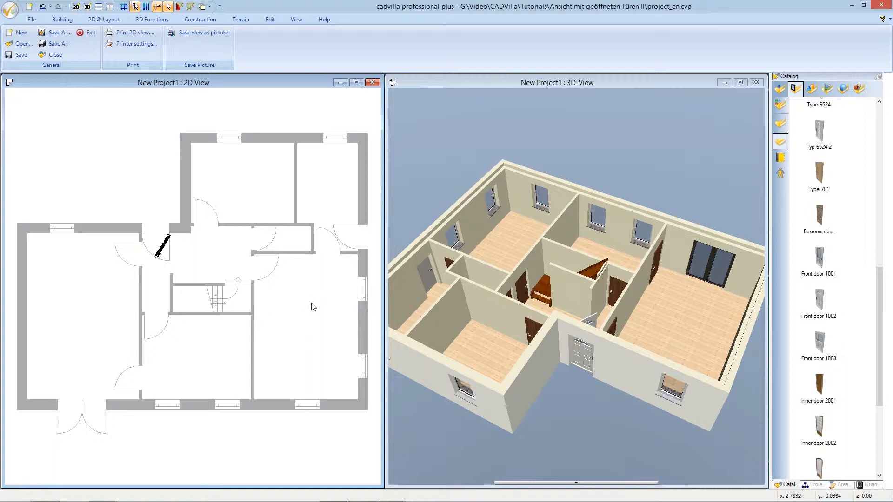
{"action": "left_click", "coordinate": [502, 83]}
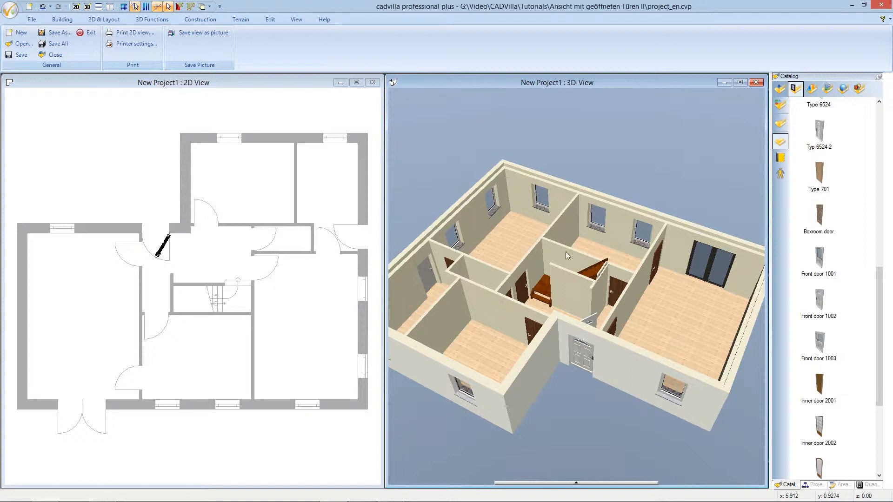
{"action": "mouse_move", "coordinate": [577, 301]}
{"action": "left_mouse_down"}
{"action": "mouse_move", "coordinate": [506, 289]}
{"action": "mouse_move", "coordinate": [437, 301]}
{"action": "mouse_move", "coordinate": [576, 304]}
{"action": "left_mouse_up"}
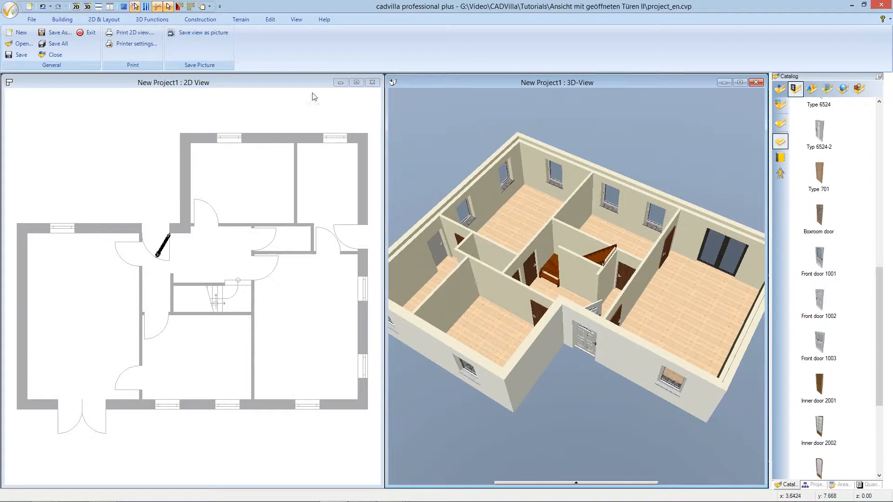
Find door Type 1355-88,5x201 in the catalog and bring it into the 2D view for insertion
{"action": "left_click", "coordinate": [285, 83]}
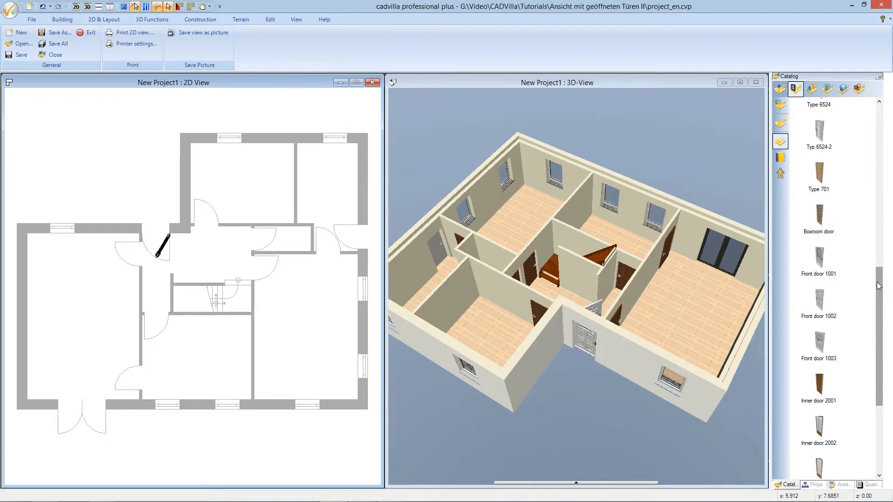
{"action": "left_click_drag", "start_coordinate": [878, 286], "coordinate": [870, 191]}
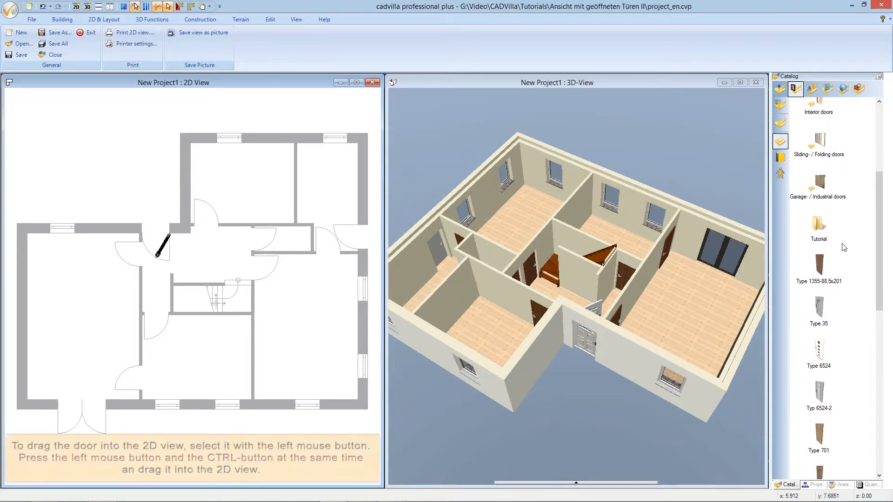
{"action": "left_click", "coordinate": [821, 264]}
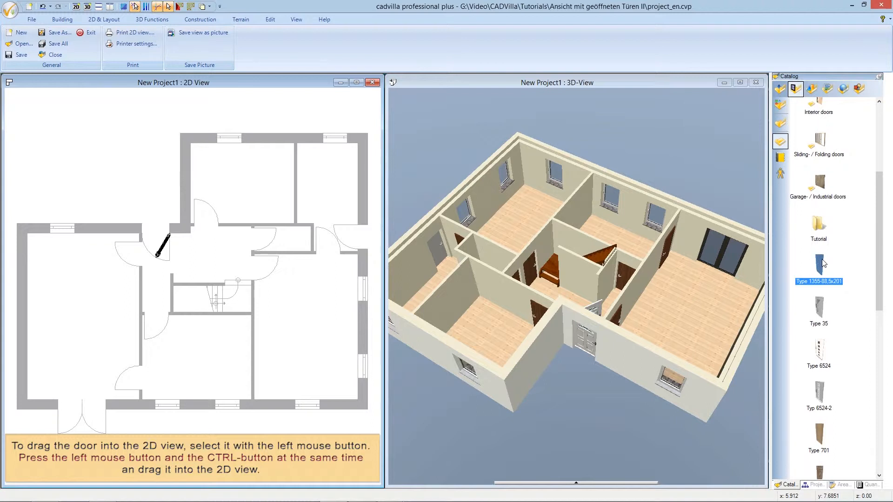
{"action": "left_click_drag", "start_coordinate": [822, 263], "coordinate": [243, 179], "text": "ctrl"}
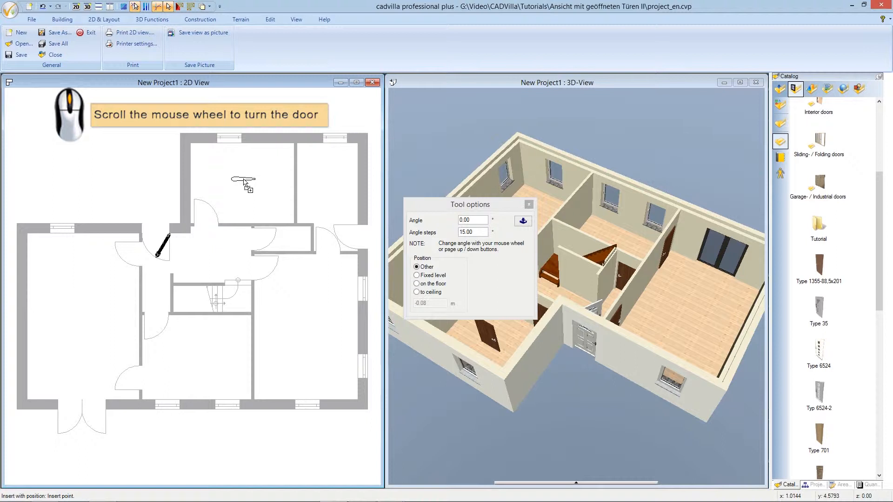
Rotate the interior door to 135° and place it once in the room beside the entrance, then end the insertion
{"action": "scroll", "coordinate": [243, 179], "scroll_direction": "up", "scroll_amount": 4}
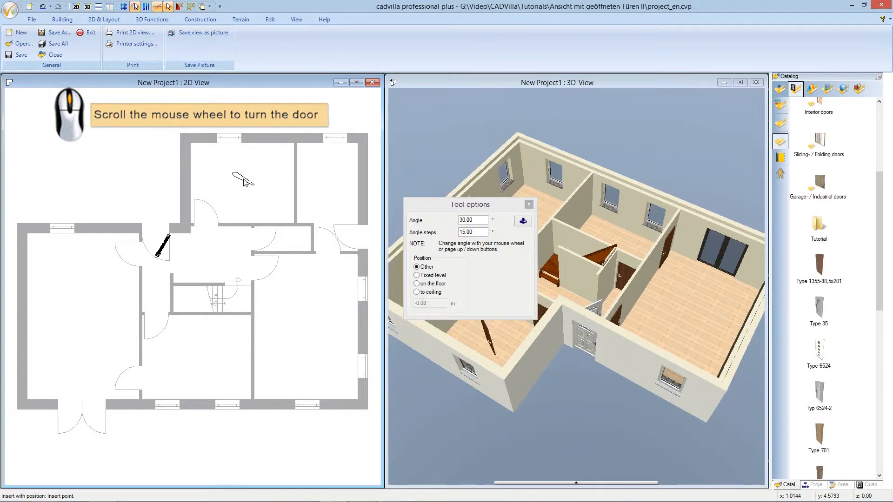
{"action": "scroll", "coordinate": [245, 183], "scroll_direction": "up", "scroll_amount": 6}
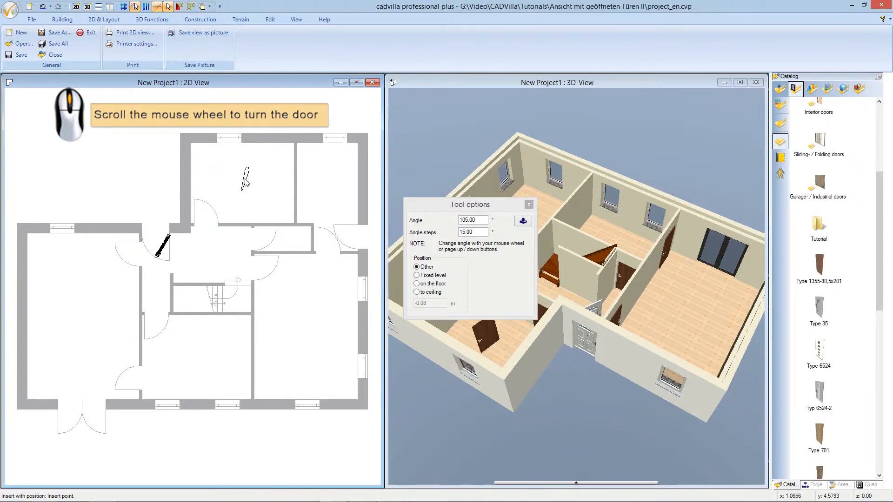
{"action": "scroll", "coordinate": [245, 186], "scroll_direction": "down", "scroll_amount": 1}
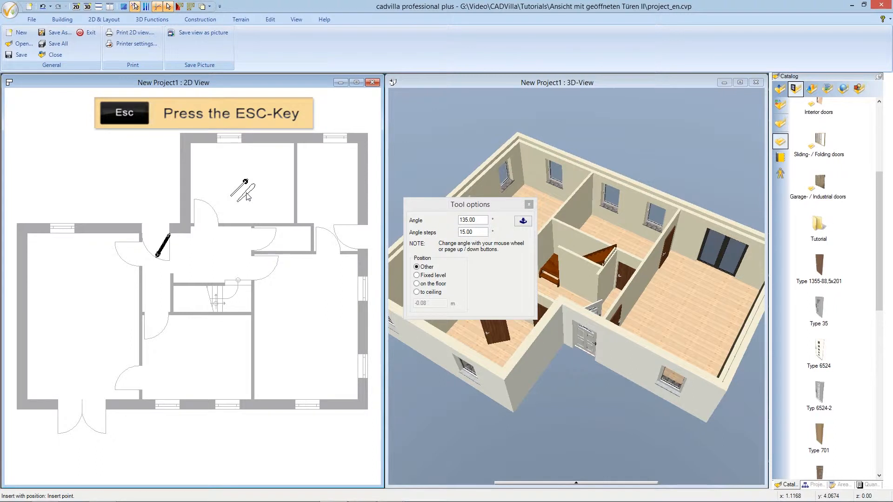
{"action": "key", "text": "Escape"}
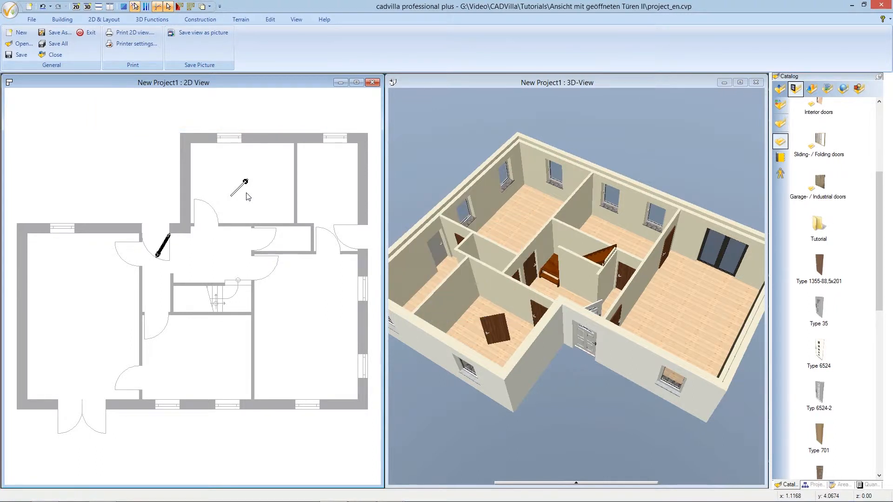
Enable distorted scaling for the placed interior door object and set its position to on the floor
{"action": "scroll", "coordinate": [209, 201], "scroll_direction": "up", "scroll_amount": 2}
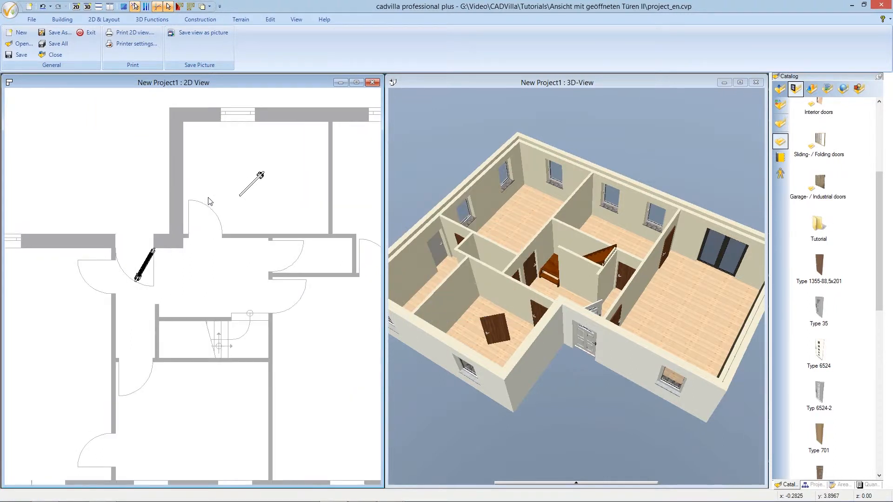
{"action": "scroll", "coordinate": [209, 201], "scroll_direction": "up", "scroll_amount": 3}
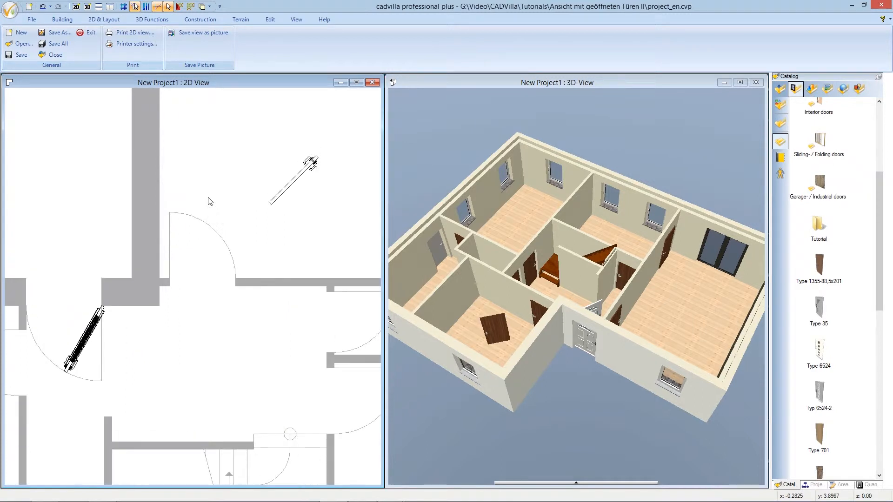
{"action": "left_click", "coordinate": [280, 196]}
{"action": "right_click", "coordinate": [280, 196]}
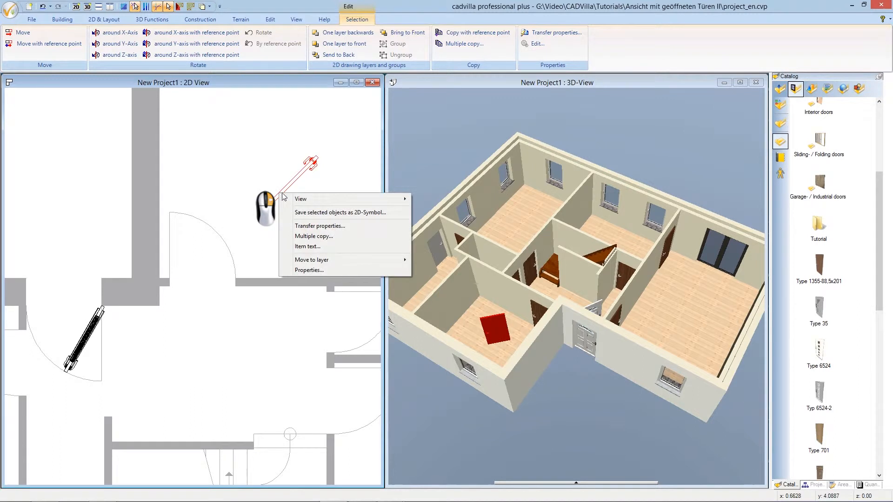
{"action": "left_click", "coordinate": [334, 272]}
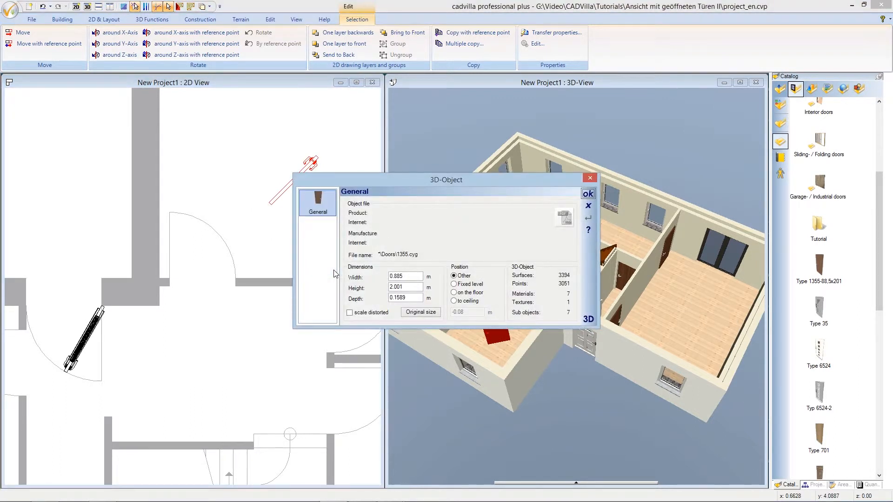
{"action": "left_click", "coordinate": [350, 313]}
{"action": "left_click", "coordinate": [454, 293]}
{"action": "left_click", "coordinate": [588, 194]}
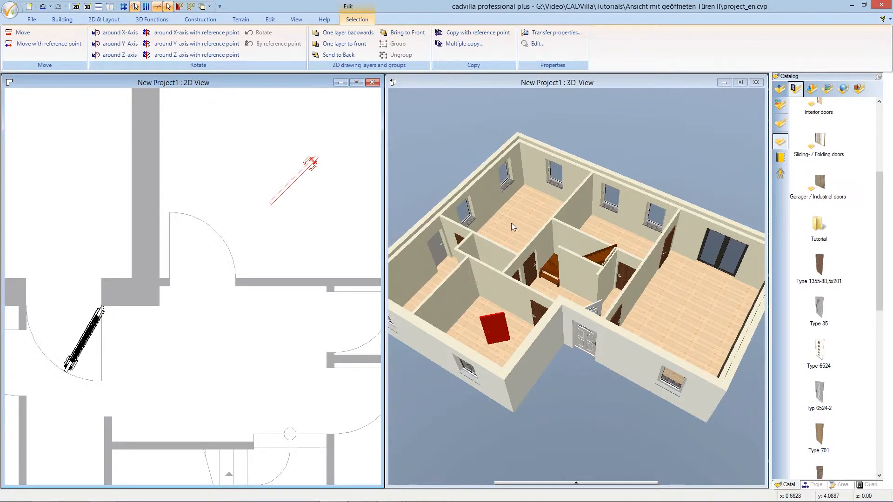
Move the interior door by its hinge-end reference point onto the hinge corner of that room's door opening, then deselect it
{"action": "left_click", "coordinate": [69, 47]}
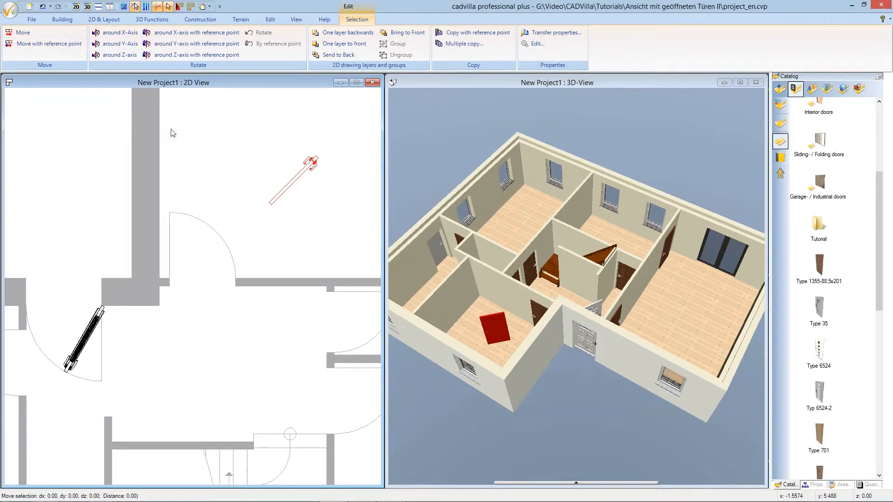
{"action": "left_click", "coordinate": [271, 204]}
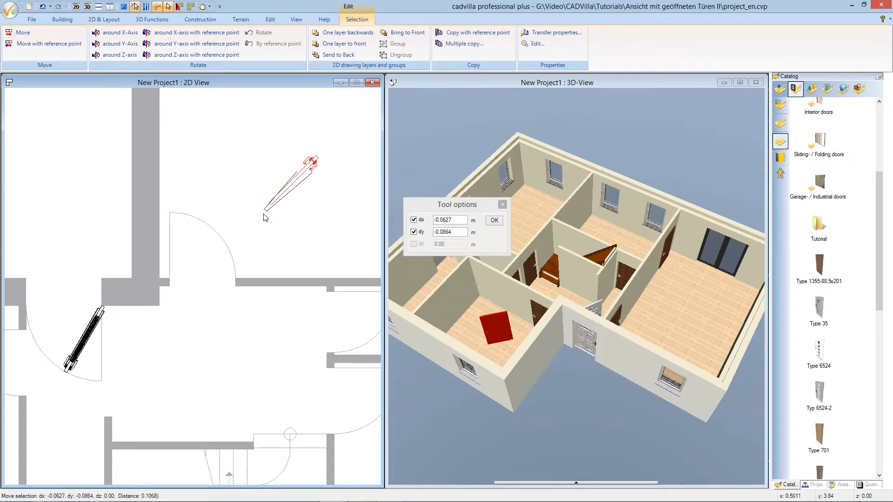
{"action": "left_click", "coordinate": [171, 279]}
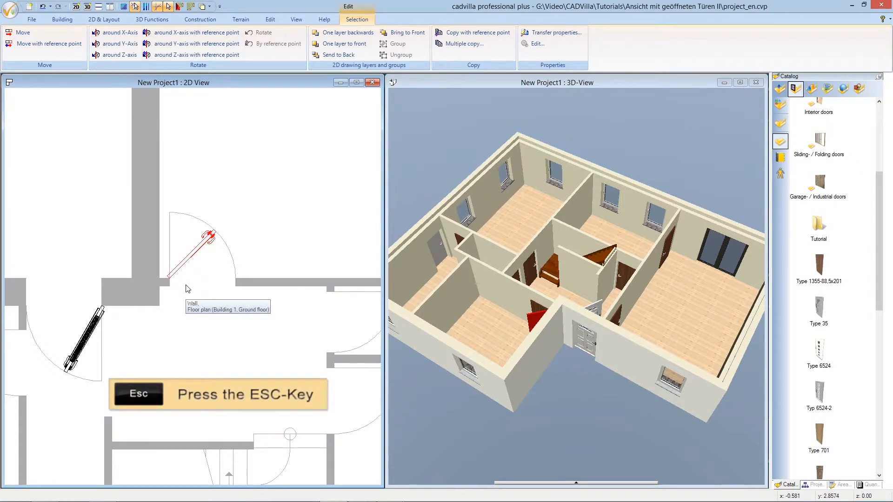
{"action": "key", "text": "Escape"}
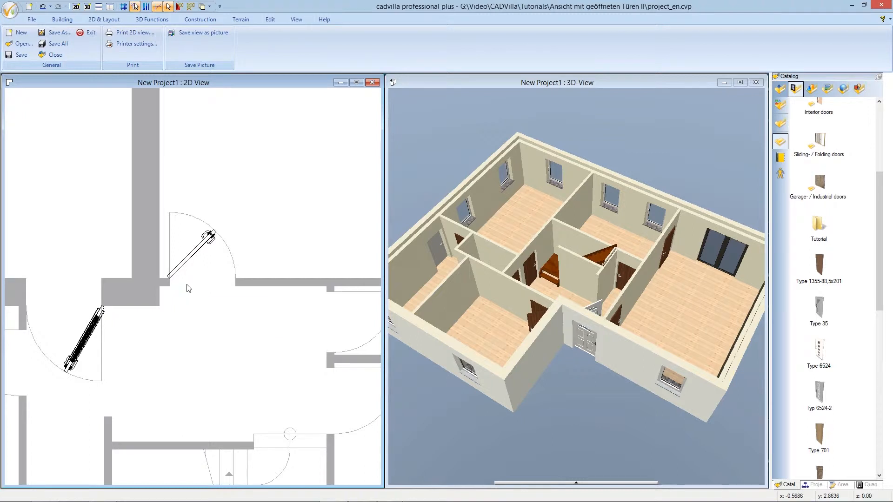
Examine the opened doors across the ground-floor plan and from another angle in the 3D view
{"action": "scroll", "coordinate": [187, 289], "scroll_direction": "down", "scroll_amount": 3}
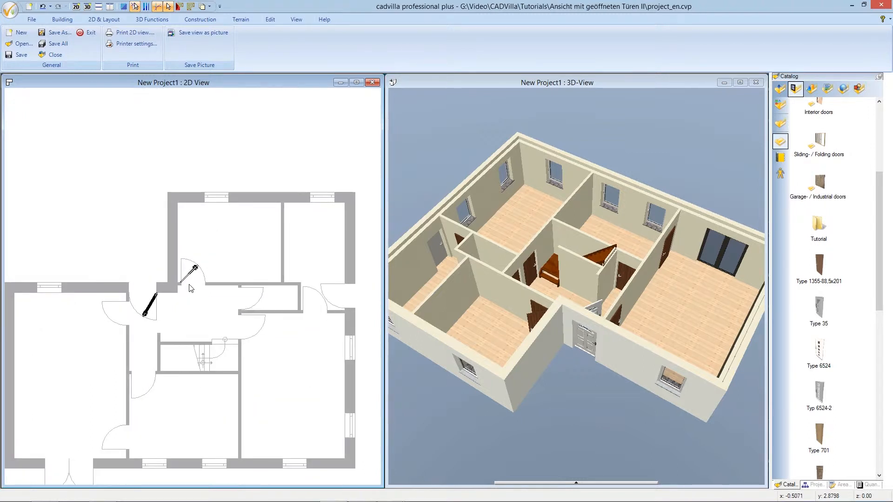
{"action": "key", "text": "Down"}
{"action": "key", "text": "Down"}
{"action": "key", "text": "Down"}
{"action": "key", "text": "Down"}
{"action": "key", "text": "Down"}
{"action": "key", "text": "Left"}
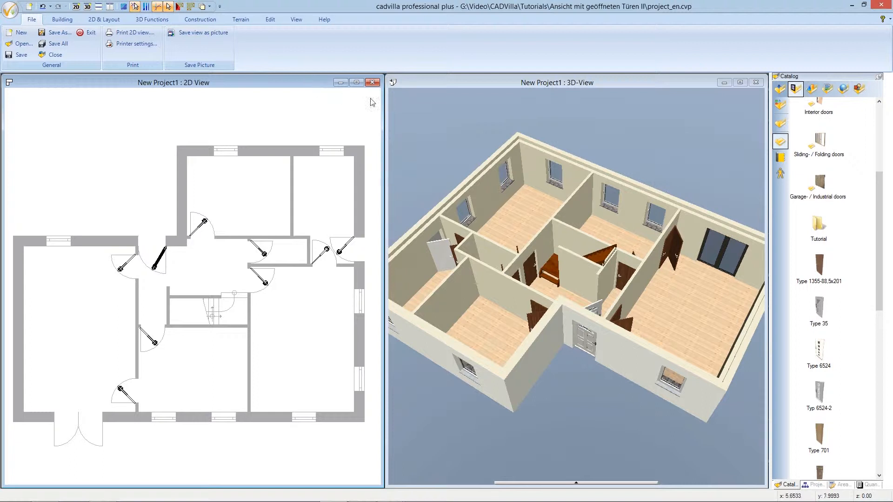
{"action": "left_click", "coordinate": [438, 82]}
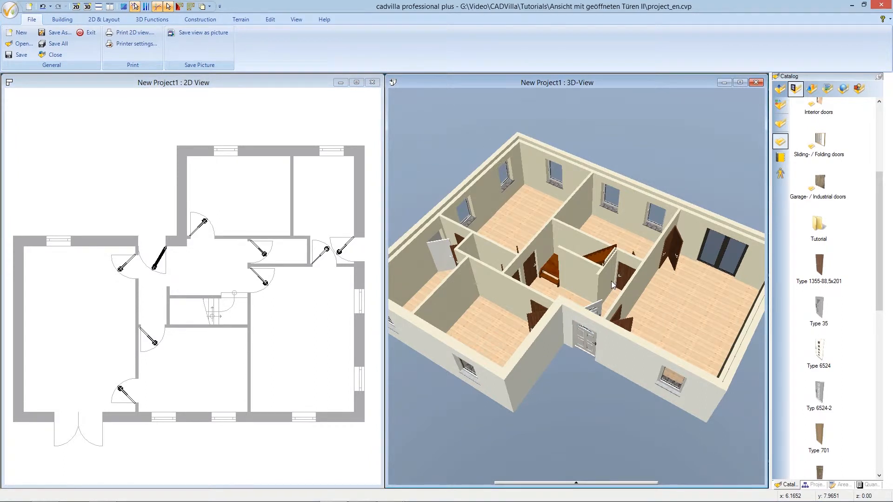
{"action": "left_click_drag", "start_coordinate": [590, 312], "coordinate": [356, 306]}
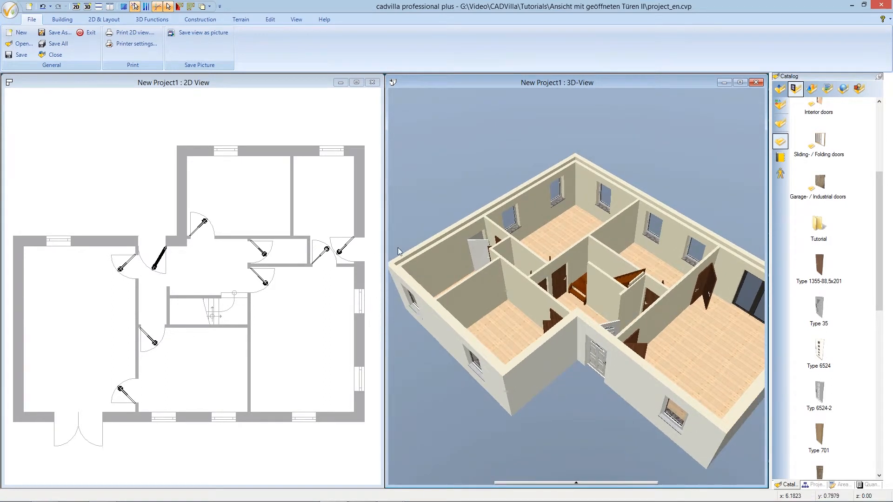
Hide the Doors element type under Extension elements in the 3D view's visible categories
{"action": "right_click", "coordinate": [423, 131]}
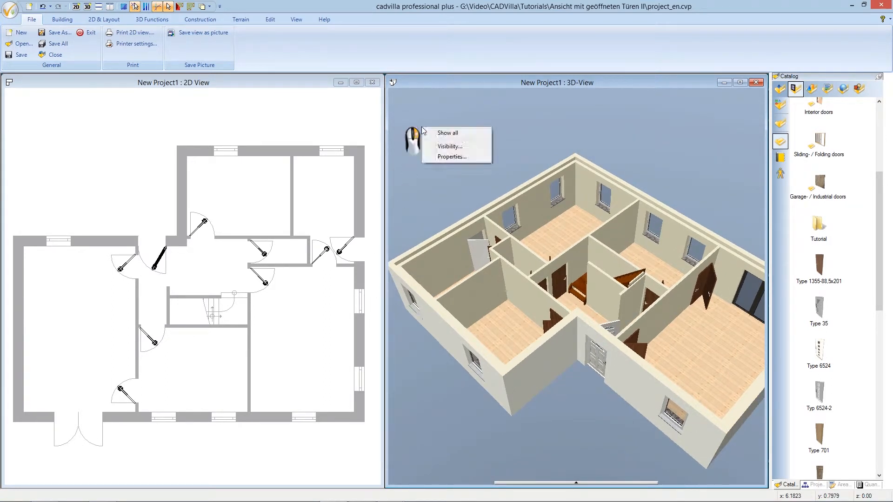
{"action": "left_click", "coordinate": [444, 147]}
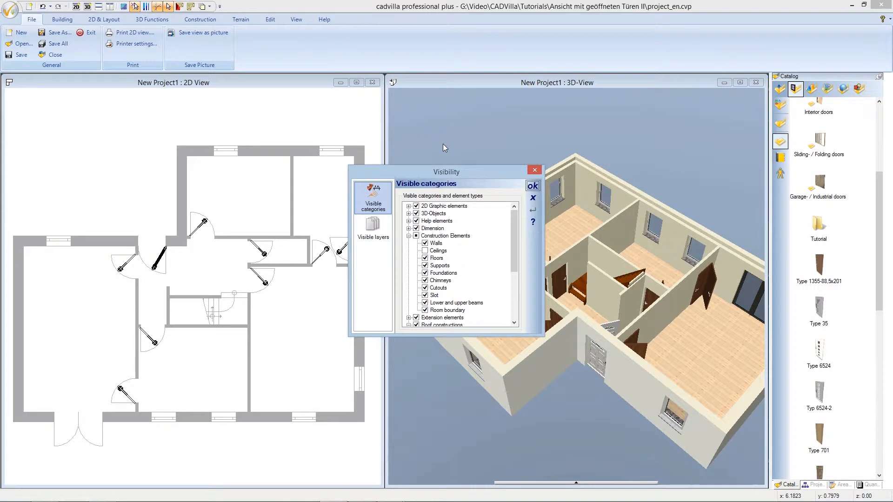
{"action": "left_click_drag", "start_coordinate": [515, 218], "coordinate": [514, 250]}
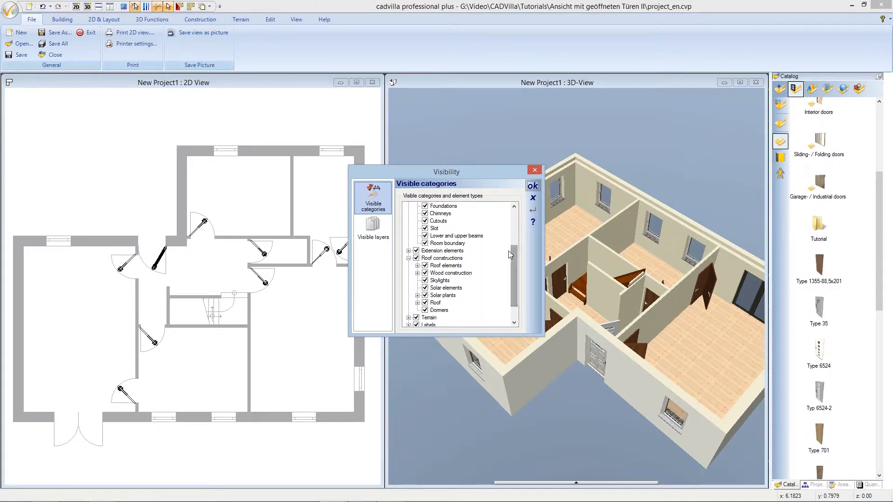
{"action": "left_click", "coordinate": [409, 251]}
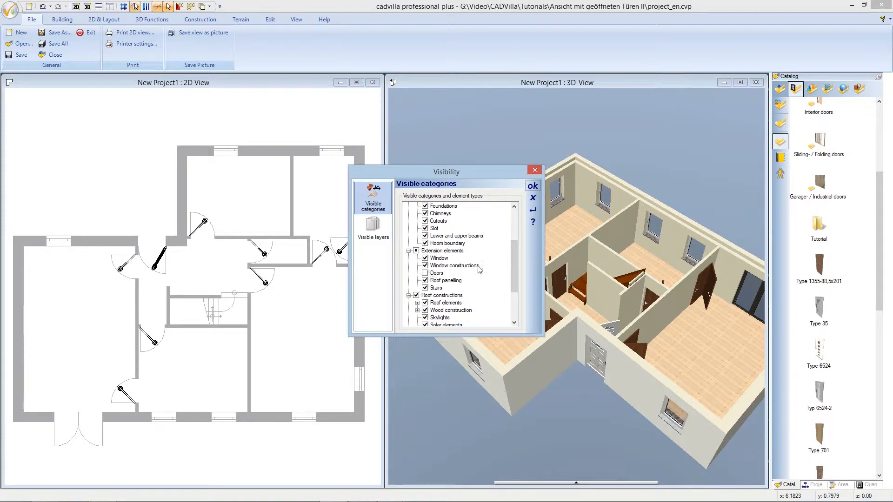
{"action": "left_click", "coordinate": [531, 187]}
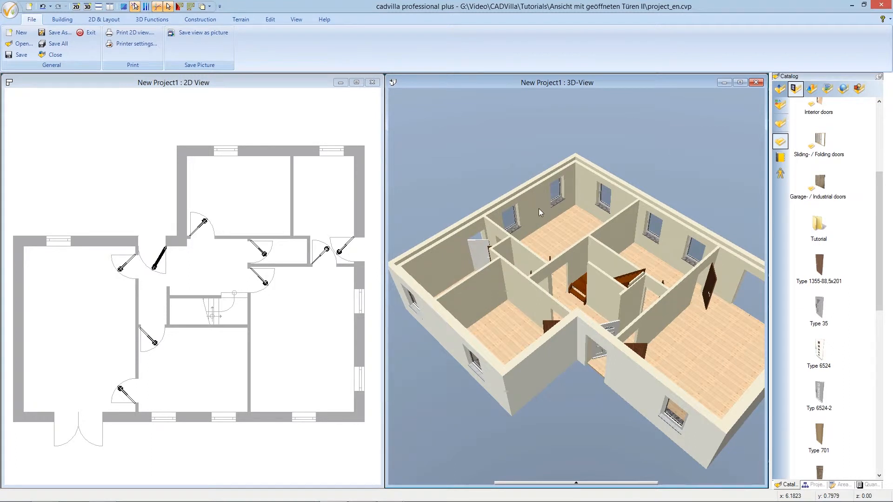
{"action": "mouse_move", "coordinate": [532, 442]}
{"action": "left_mouse_down"}
{"action": "mouse_move", "coordinate": [470, 446]}
{"action": "mouse_move", "coordinate": [531, 448]}
{"action": "left_mouse_up"}
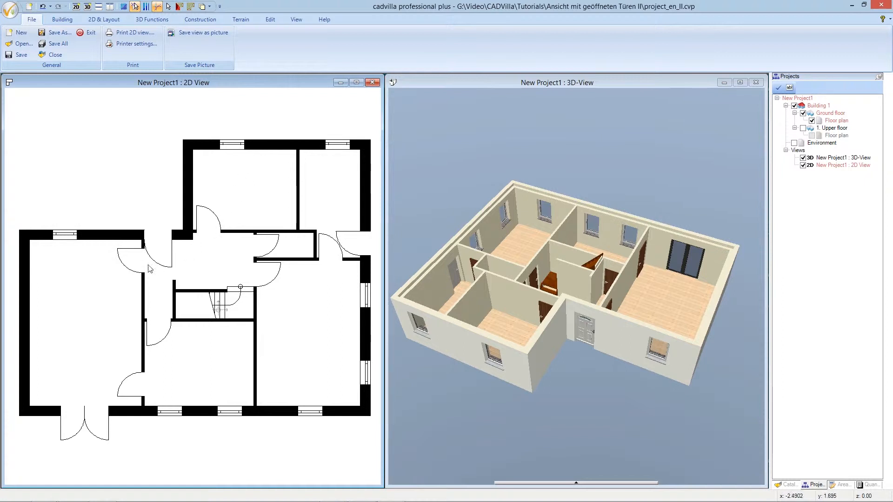
Replace the upper interior door of the large living room with the rectangular opening element from the opening catalog folder
{"action": "left_click", "coordinate": [130, 272]}
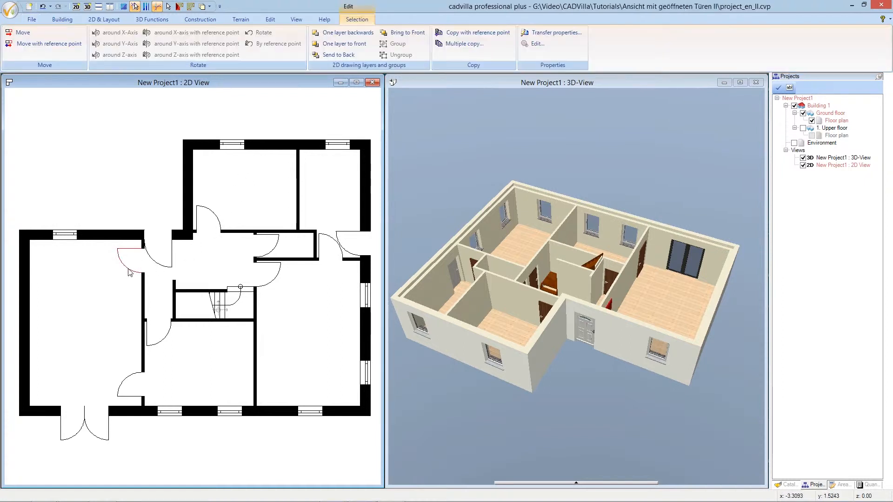
{"action": "right_click", "coordinate": [129, 270]}
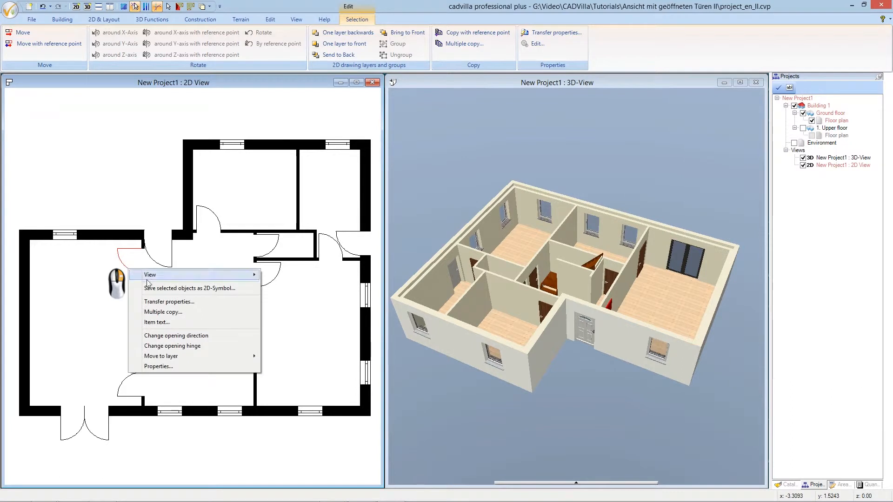
{"action": "left_click", "coordinate": [197, 367]}
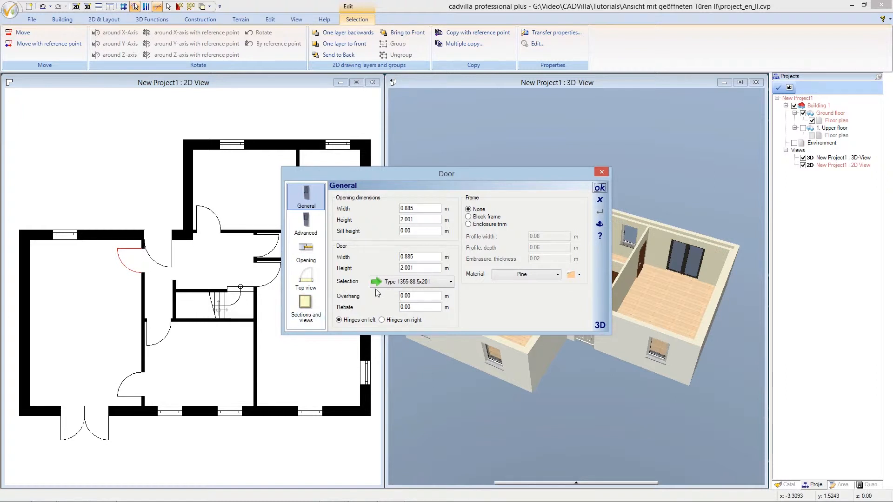
{"action": "left_click", "coordinate": [398, 283]}
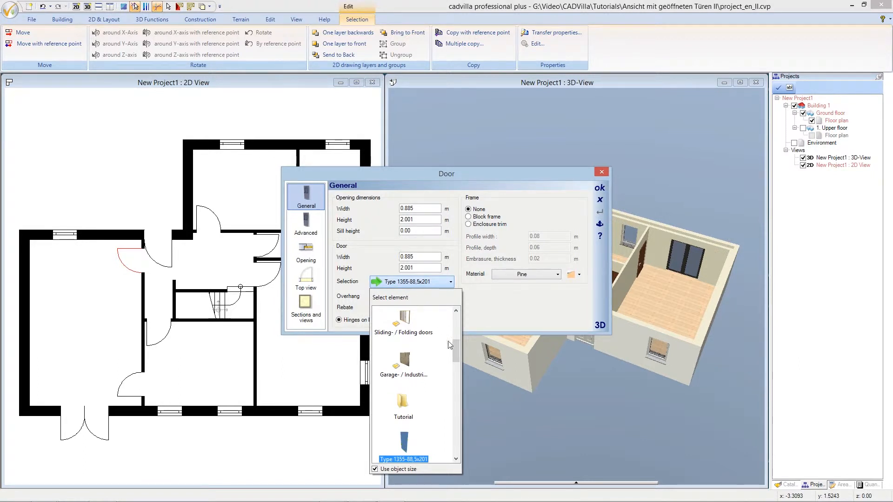
{"action": "left_click_drag", "start_coordinate": [456, 350], "coordinate": [452, 326]}
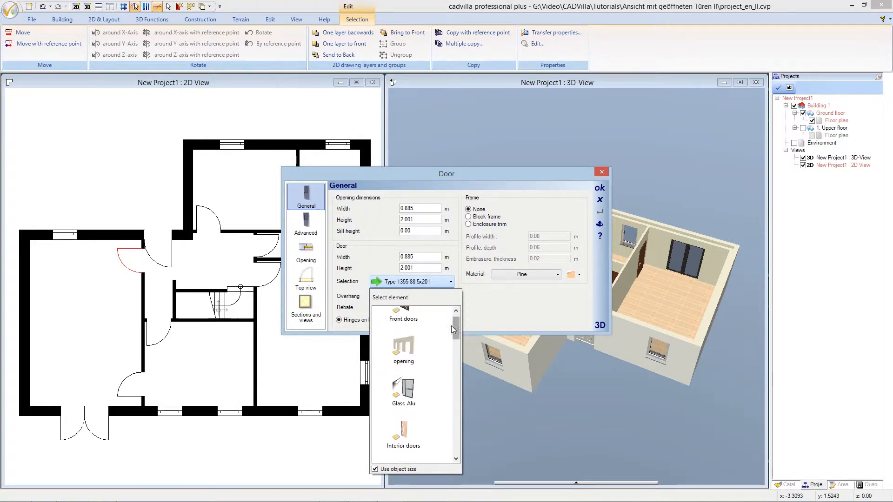
{"action": "double_click", "coordinate": [413, 342]}
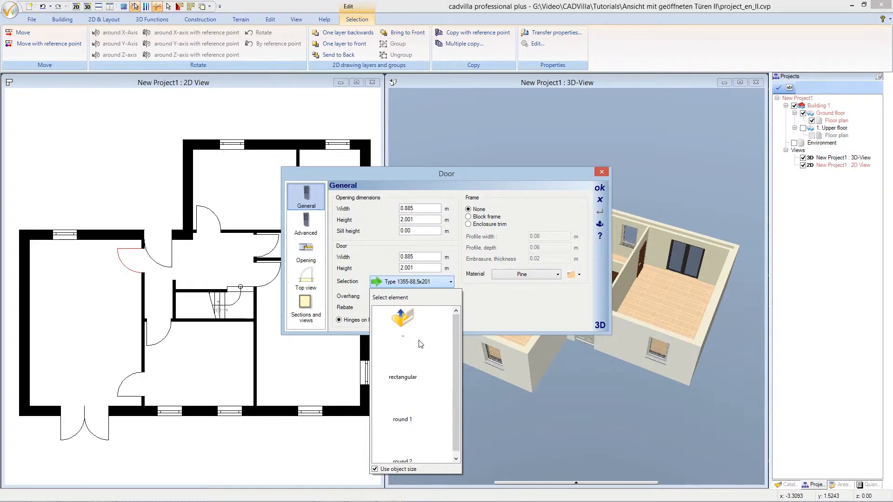
{"action": "double_click", "coordinate": [408, 364]}
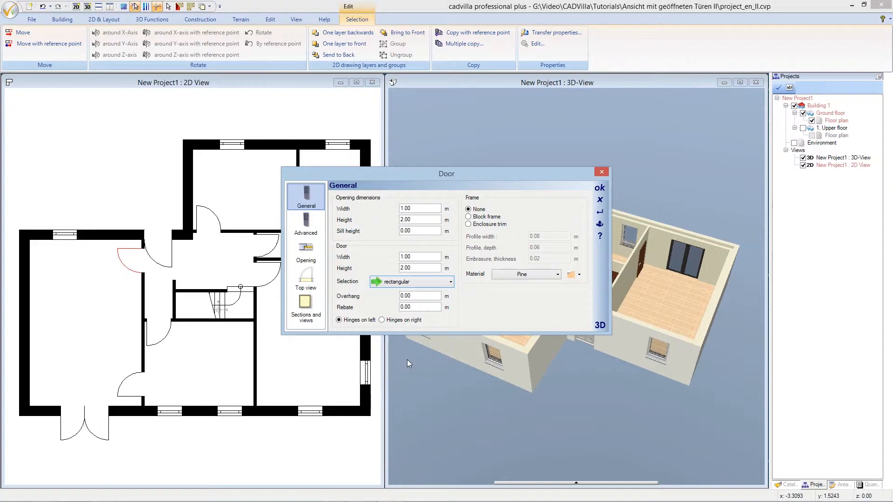
Set the rectangular opening's width to 0.885 m and its height to 2.001 m
{"action": "left_click", "coordinate": [416, 209]}
{"action": "left_click_drag", "start_coordinate": [416, 209], "coordinate": [387, 208]}
{"action": "type", "text": "0.88"}
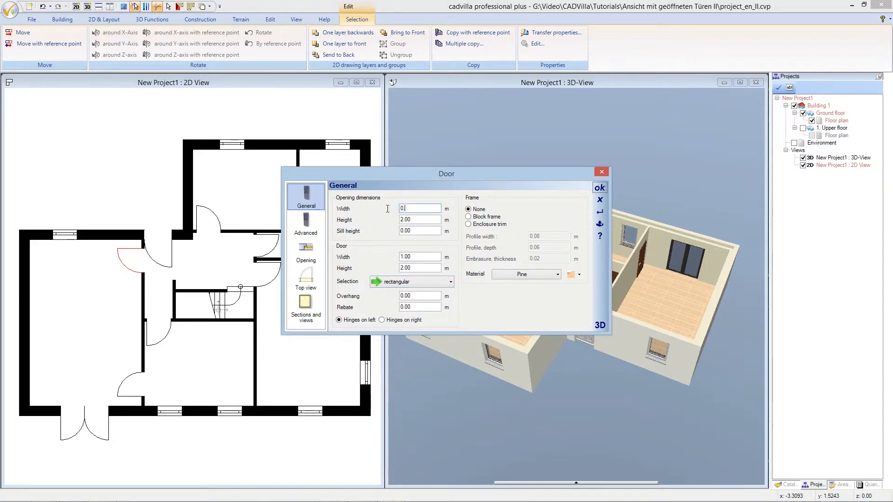
{"action": "type", "text": "5"}
{"action": "left_click", "coordinate": [412, 219]}
{"action": "left_click_drag", "start_coordinate": [412, 219], "coordinate": [393, 223]}
{"action": "type", "text": "2"}
{"action": "type", "text": ".00"}
Give the opening an enclosure trim frame with a facing thickness of 0.02 m, apply it and deselect the door
{"action": "left_click", "coordinate": [469, 225]}
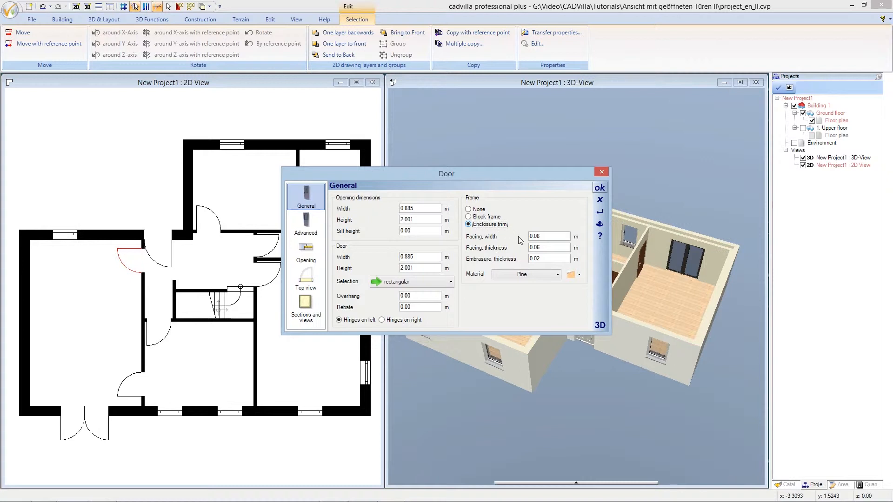
{"action": "left_click_drag", "start_coordinate": [540, 248], "coordinate": [522, 247]}
{"action": "type", "text": "0.02"}
{"action": "left_click", "coordinate": [597, 190]}
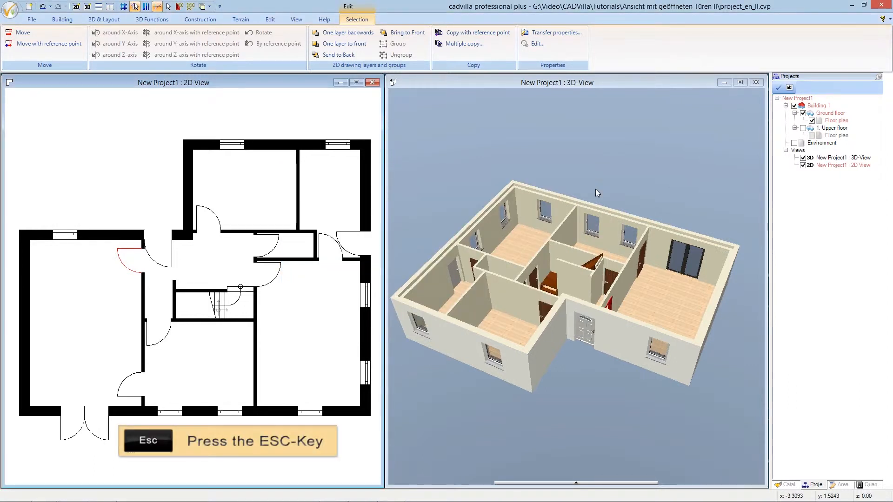
{"action": "key", "text": "Escape"}
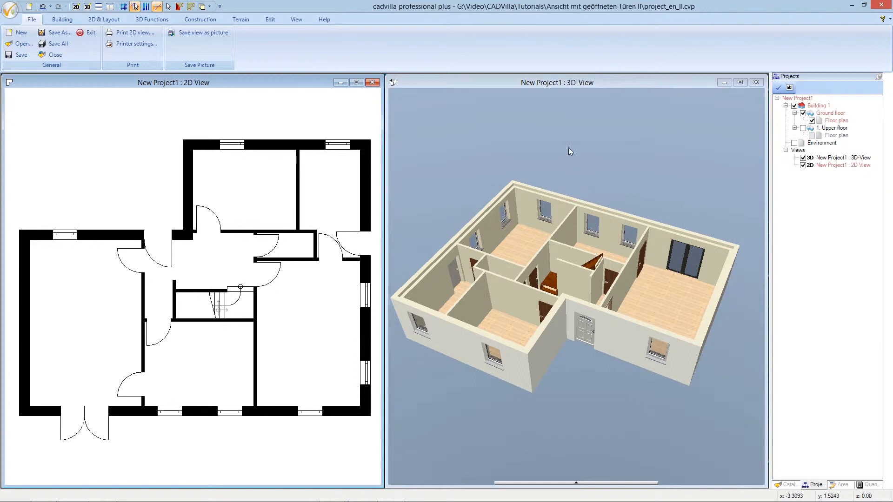
Set up a property transfer from the edited door covering object file, frame type, frame profile width and depth, and embrasure thickness only
{"action": "left_click", "coordinate": [580, 83]}
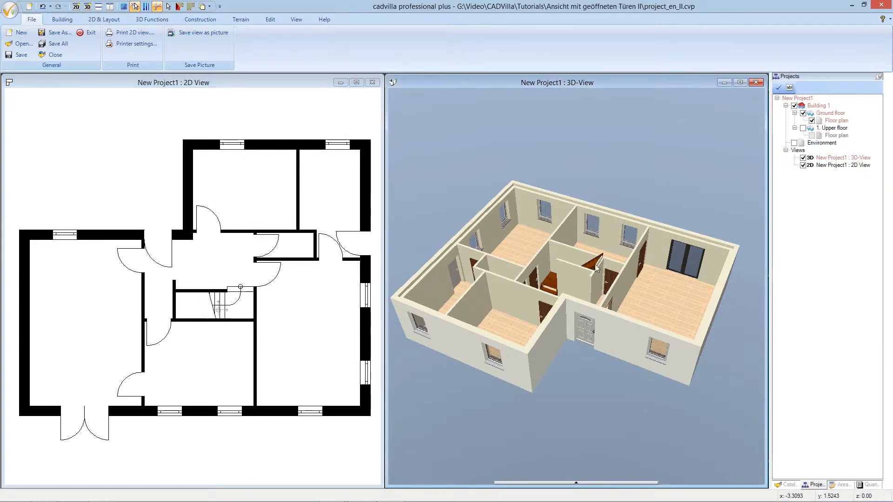
{"action": "left_click_drag", "start_coordinate": [598, 297], "coordinate": [476, 242]}
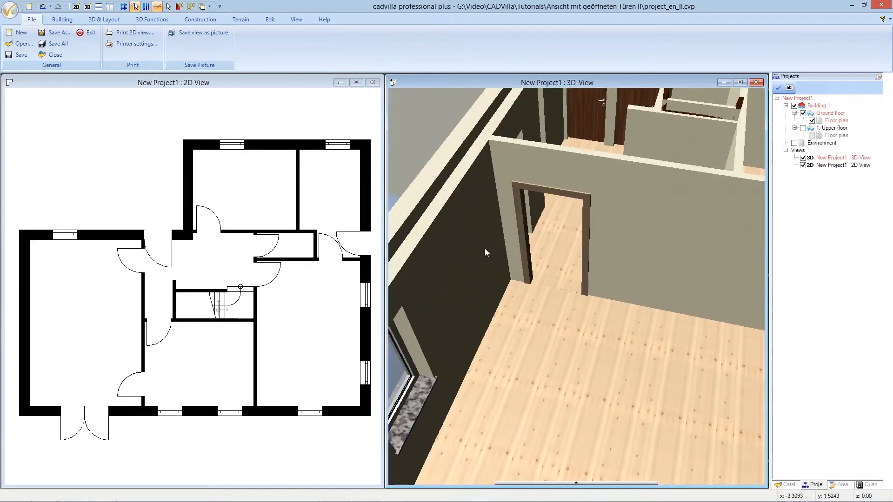
{"action": "scroll", "coordinate": [530, 260], "scroll_direction": "down", "scroll_amount": 6}
{"action": "left_click_drag", "start_coordinate": [512, 283], "coordinate": [627, 177]}
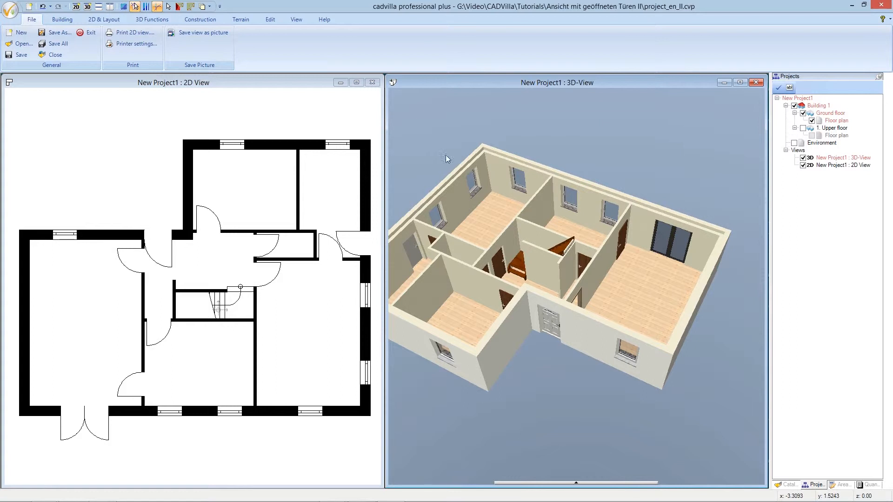
{"action": "left_click", "coordinate": [214, 85]}
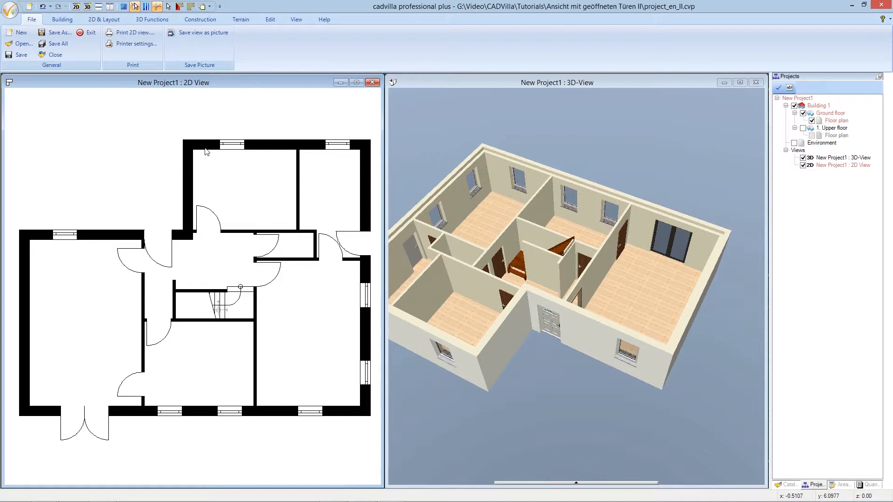
{"action": "left_click", "coordinate": [121, 264]}
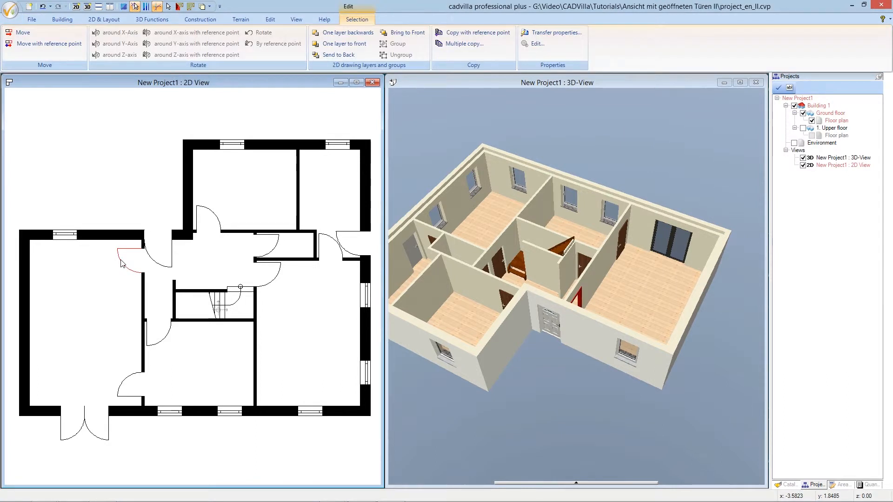
{"action": "right_click", "coordinate": [121, 264]}
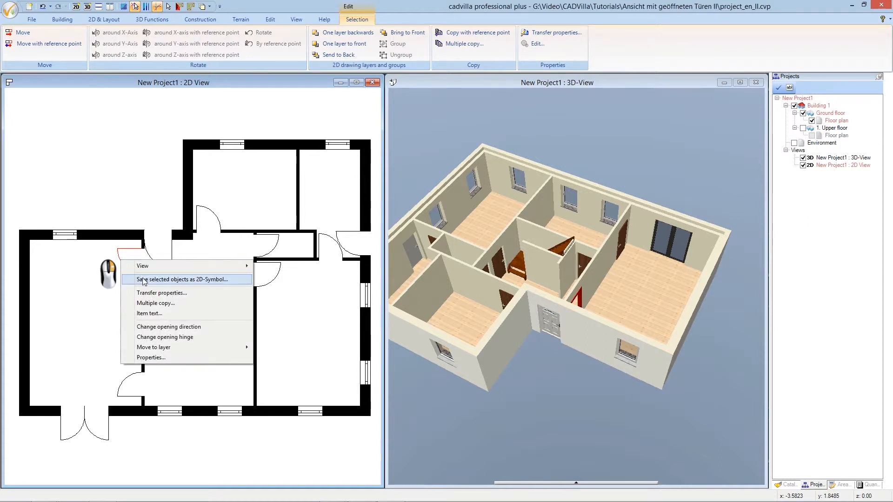
{"action": "left_click", "coordinate": [202, 293]}
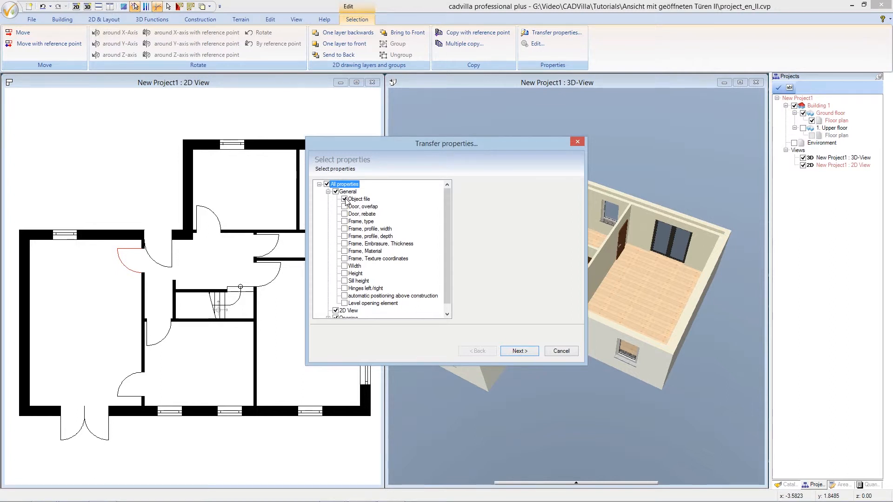
{"action": "left_click", "coordinate": [344, 237]}
{"action": "left_click_drag", "start_coordinate": [447, 218], "coordinate": [443, 228]}
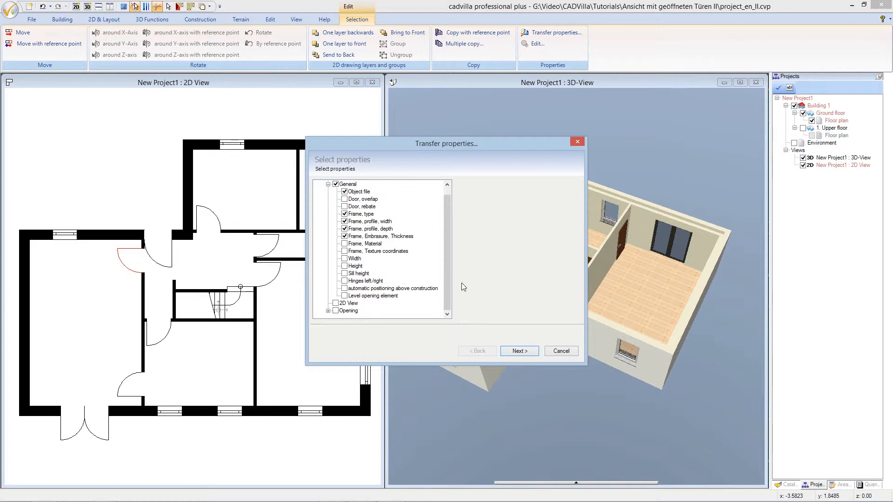
{"action": "left_click", "coordinate": [515, 352]}
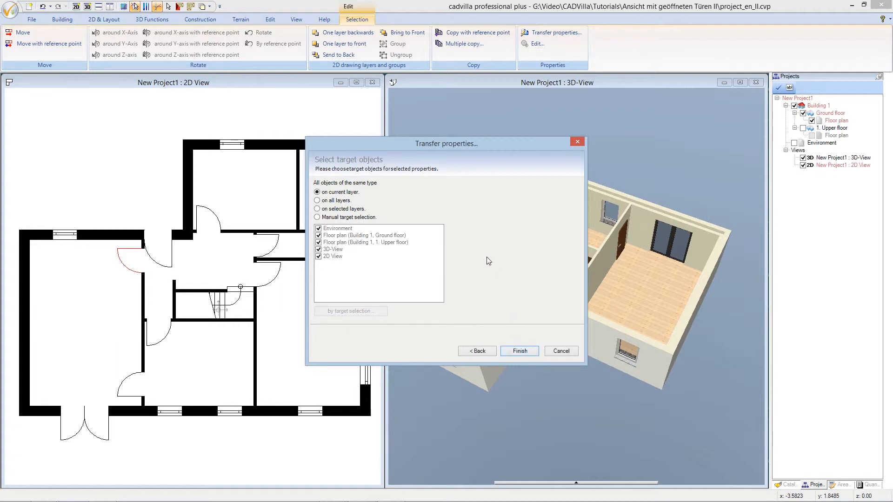
Transfer the chosen properties to the other interior doors by manual target selection, leaving out the exterior doors, then deselect
{"action": "left_click", "coordinate": [317, 217]}
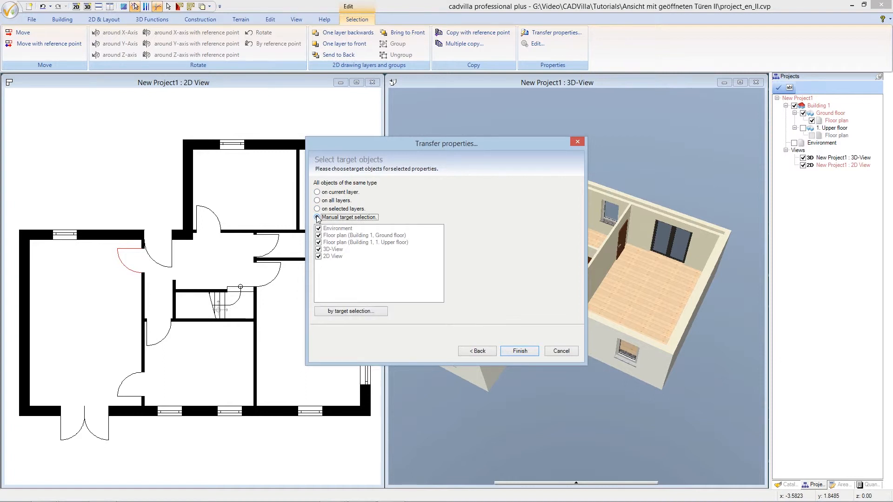
{"action": "left_click", "coordinate": [380, 313]}
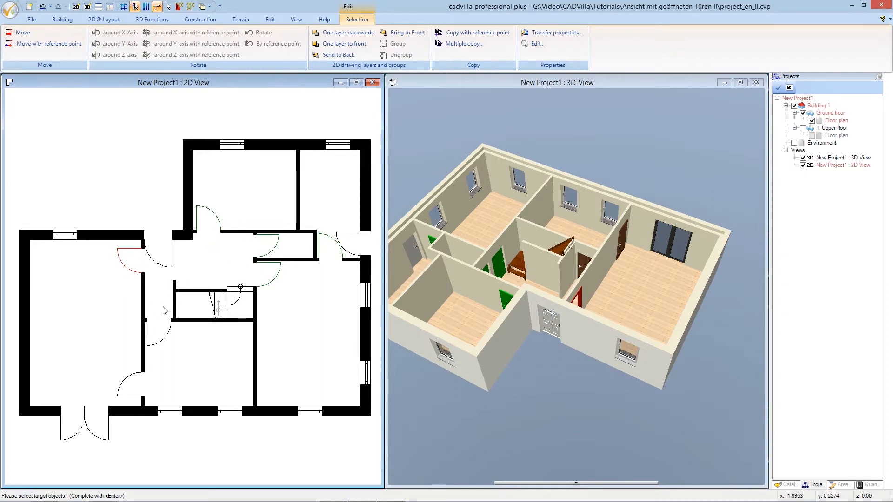
{"action": "left_click", "coordinate": [169, 339]}
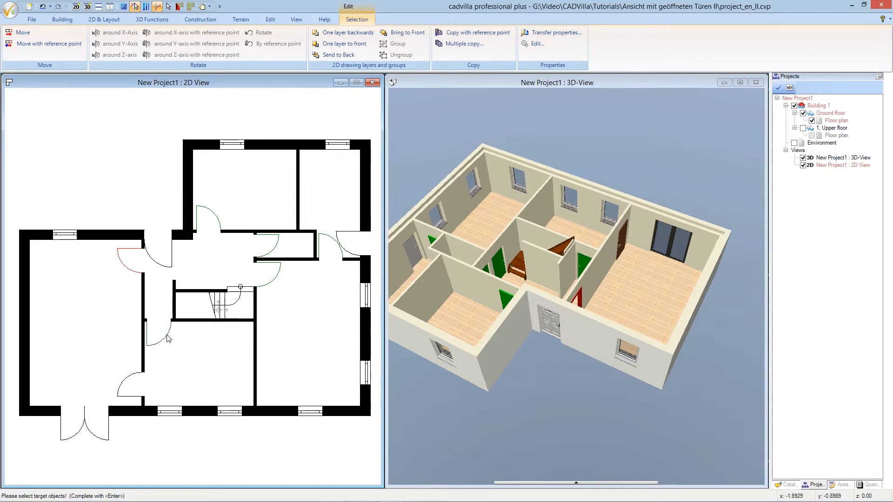
{"action": "left_click", "coordinate": [134, 379]}
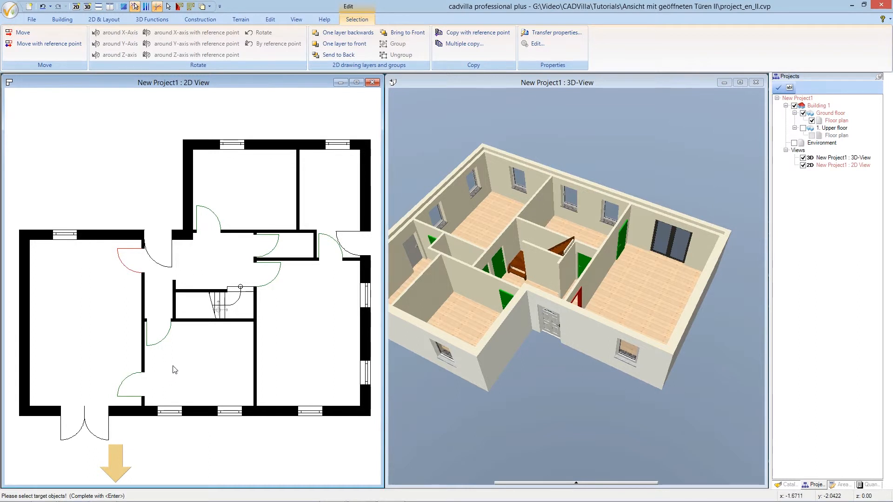
{"action": "key", "text": "Return"}
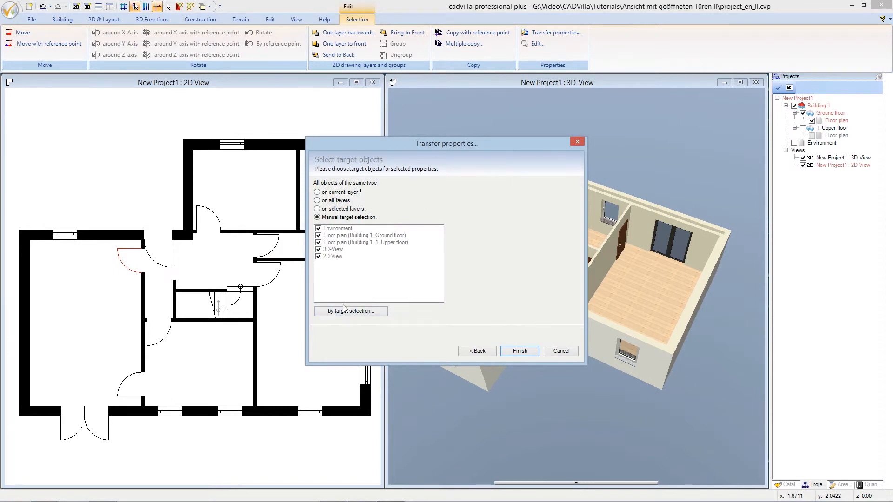
{"action": "left_click", "coordinate": [513, 352]}
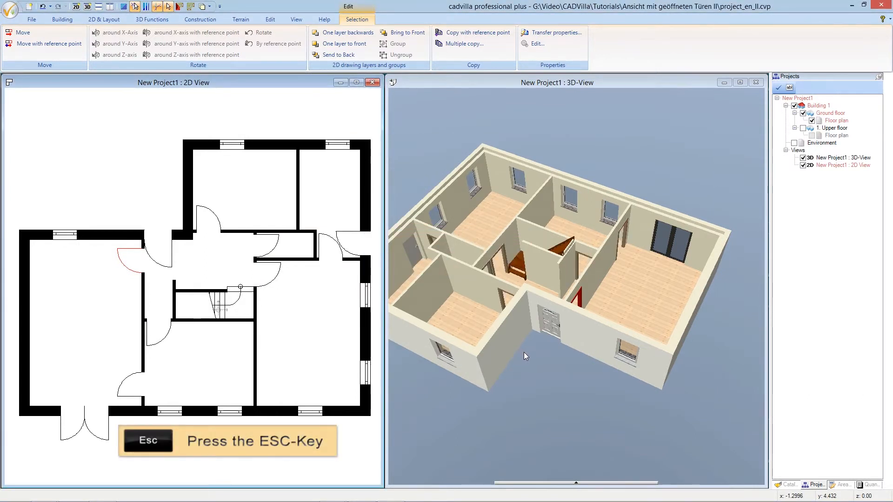
{"action": "key", "text": "Escape"}
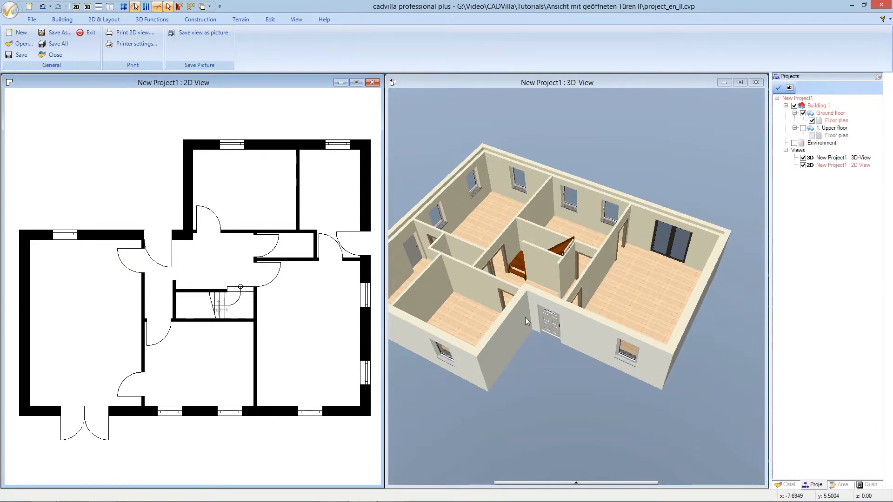
Examine the framed interior door openings from another angle in the 3D view
{"action": "left_click", "coordinate": [508, 85]}
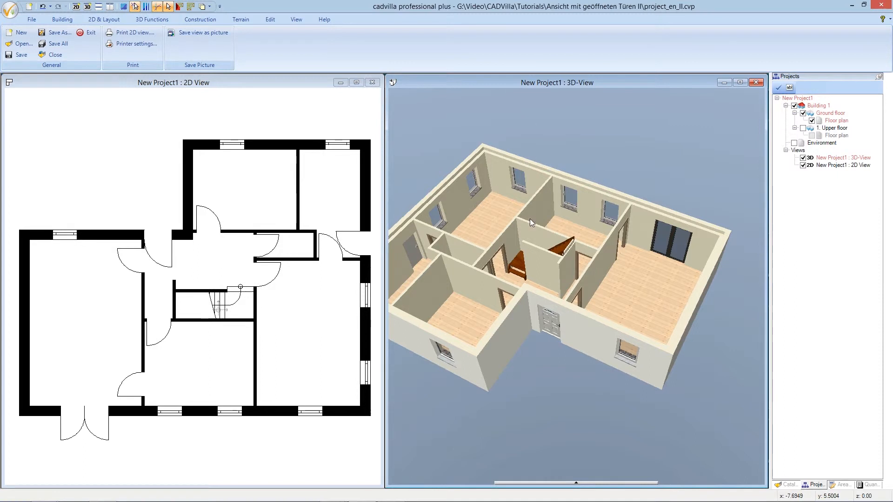
{"action": "left_click_drag", "start_coordinate": [552, 351], "coordinate": [490, 376]}
{"action": "scroll", "coordinate": [495, 262], "scroll_direction": "up", "scroll_amount": 5}
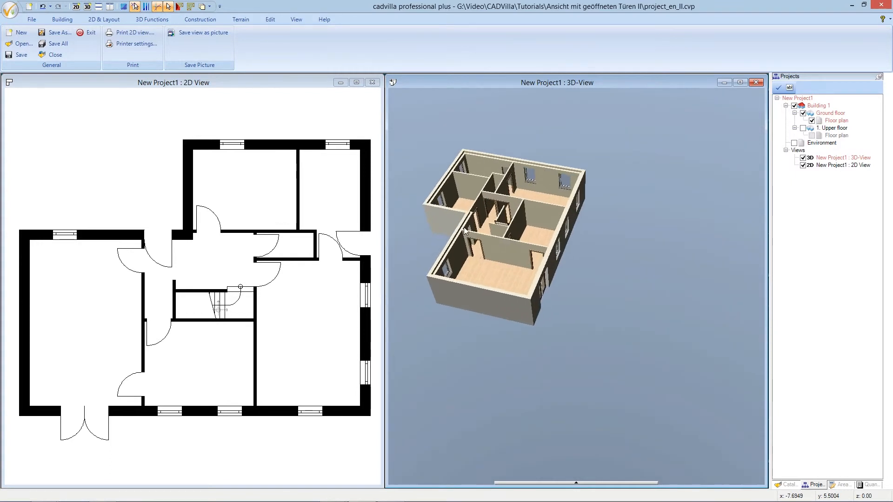
Edit the material of the framed door opening in the large room's interior wall and remove its wood texture
{"action": "scroll", "coordinate": [467, 248], "scroll_direction": "up", "scroll_amount": 8}
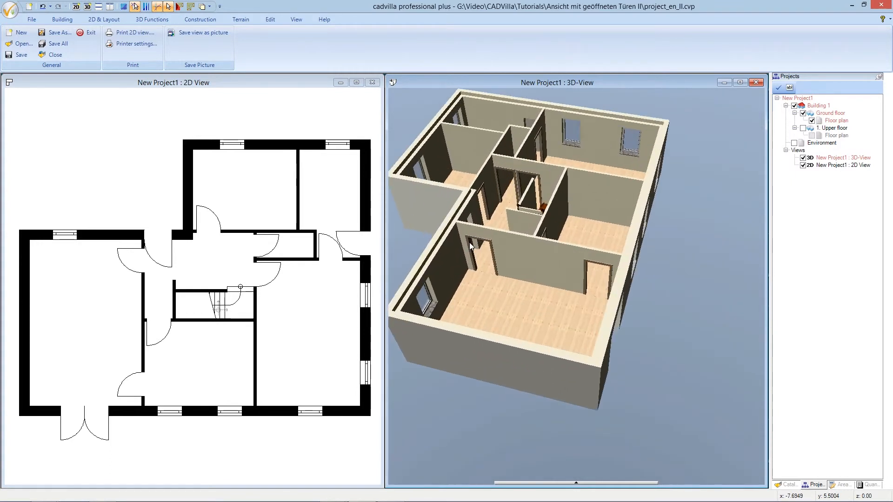
{"action": "scroll", "coordinate": [494, 234], "scroll_direction": "up", "scroll_amount": 3}
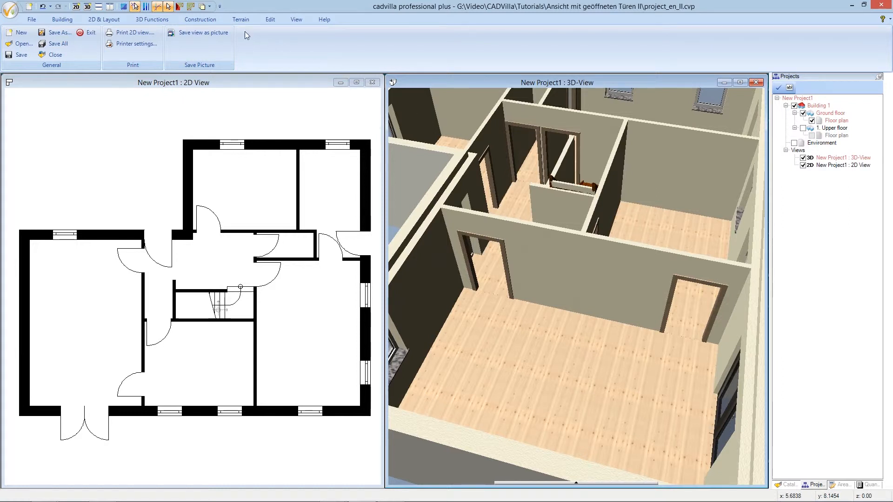
{"action": "left_click", "coordinate": [165, 21]}
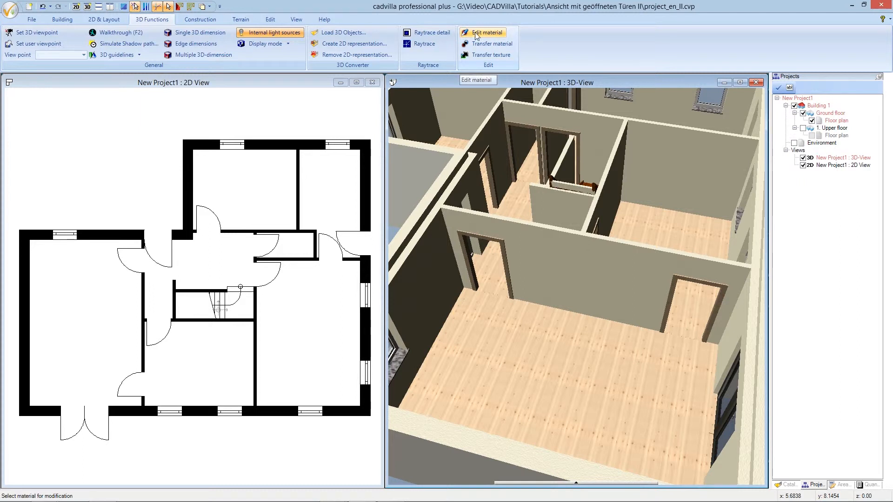
{"action": "left_click", "coordinate": [503, 245]}
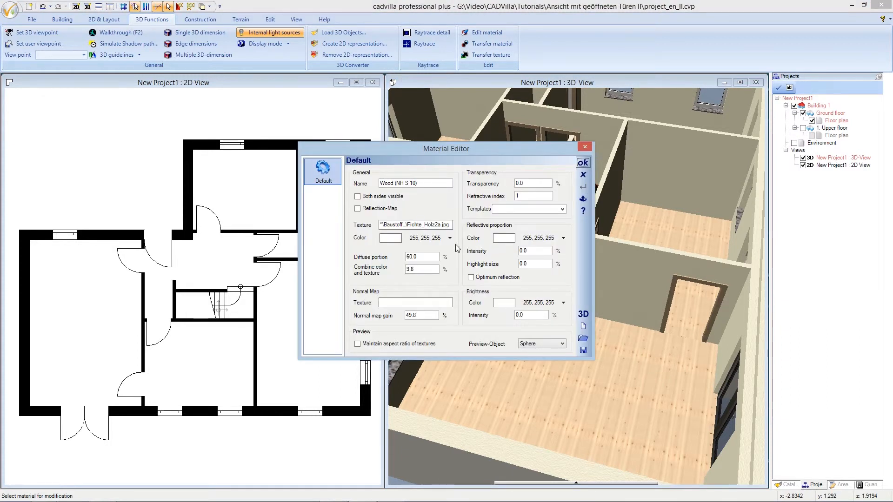
{"action": "right_click", "coordinate": [421, 227]}
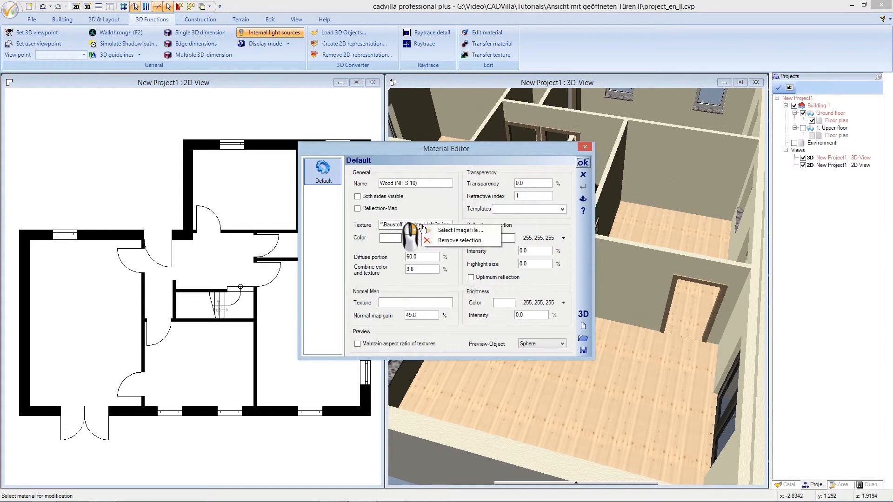
{"action": "left_click", "coordinate": [487, 241]}
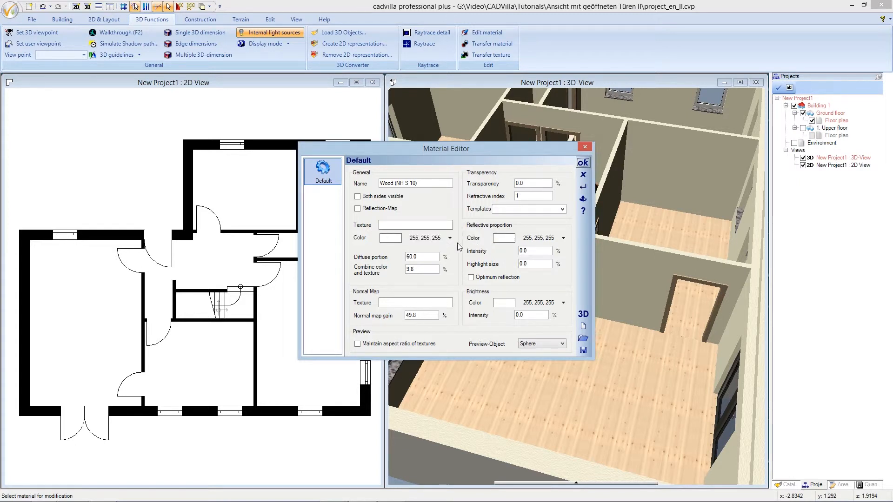
Give the frame material the plain white color 255, 255, 255, raise its diffuse portion and apply the material
{"action": "left_click", "coordinate": [431, 238]}
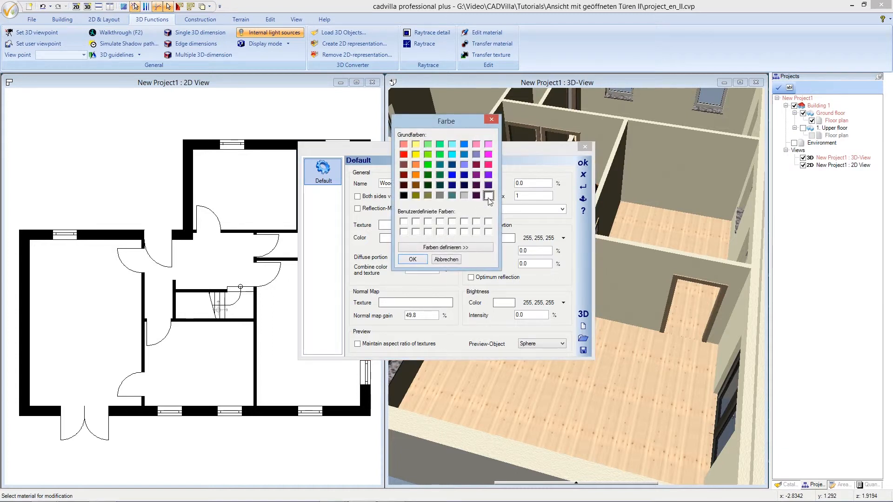
{"action": "left_click", "coordinate": [418, 259]}
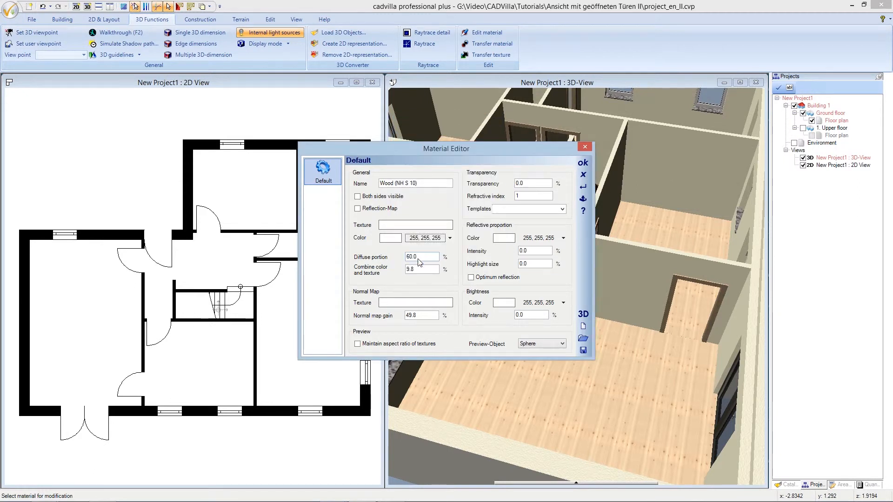
{"action": "left_click_drag", "start_coordinate": [419, 258], "coordinate": [400, 257]}
{"action": "type", "text": "1"}
{"action": "left_click", "coordinate": [582, 164]}
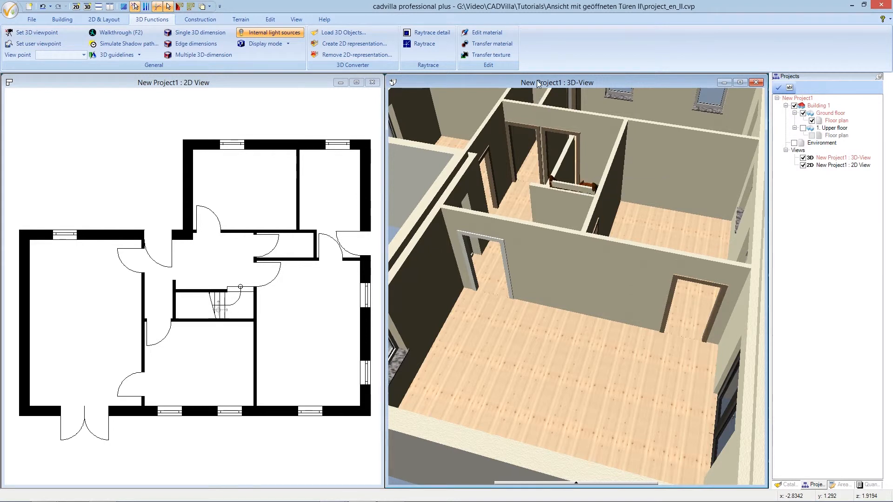
Transfer the white frame material to the hallway door frames and the large room's second door frame
{"action": "left_click", "coordinate": [514, 44]}
{"action": "left_click", "coordinate": [502, 246]}
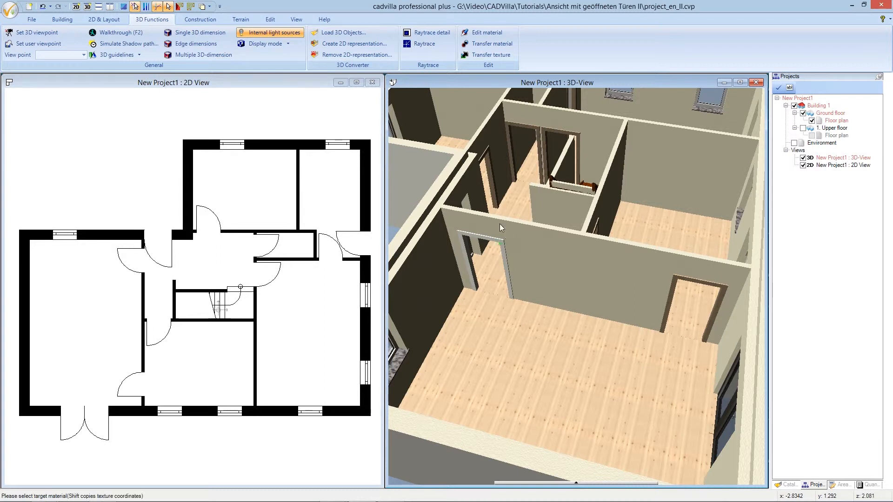
{"action": "left_click", "coordinate": [493, 194]}
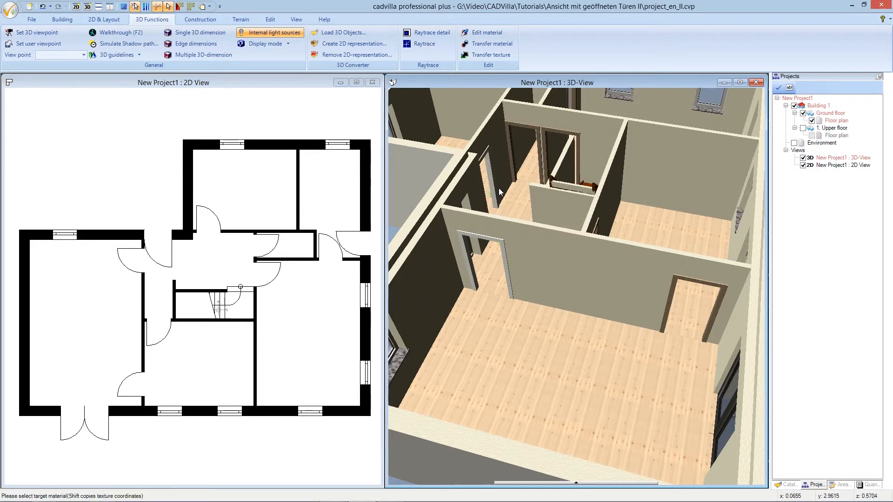
{"action": "left_click", "coordinate": [508, 125]}
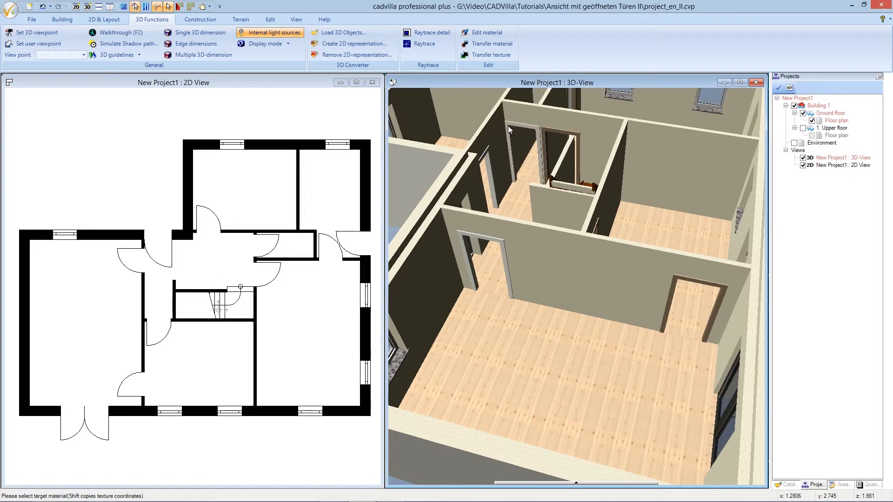
{"action": "left_click", "coordinate": [546, 136]}
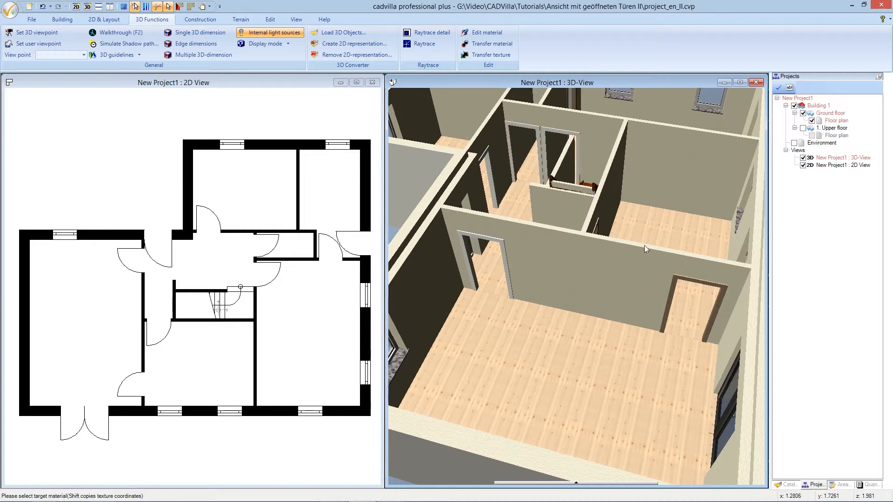
{"action": "left_click", "coordinate": [675, 282]}
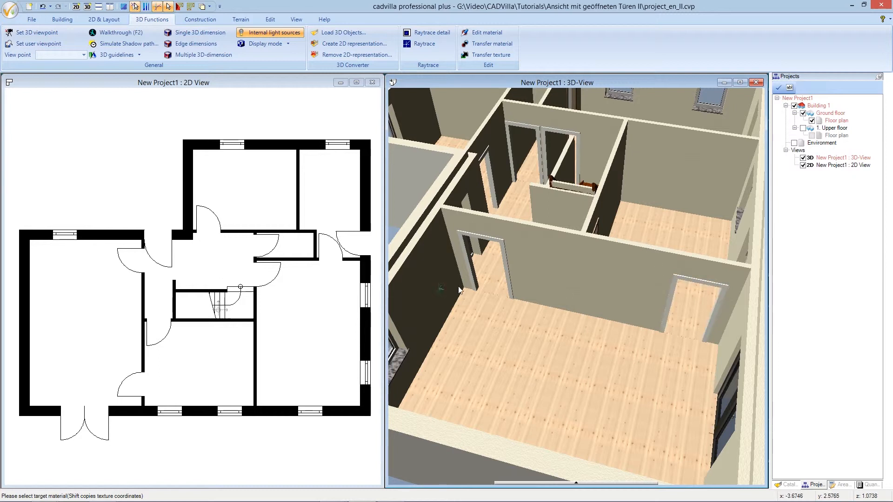
Transfer the white material to the remaining interior door frames in the rooms behind the staircase and end the transfer
{"action": "scroll", "coordinate": [514, 287], "scroll_direction": "down", "scroll_amount": 5}
{"action": "scroll", "coordinate": [516, 288], "scroll_direction": "down", "scroll_amount": 3}
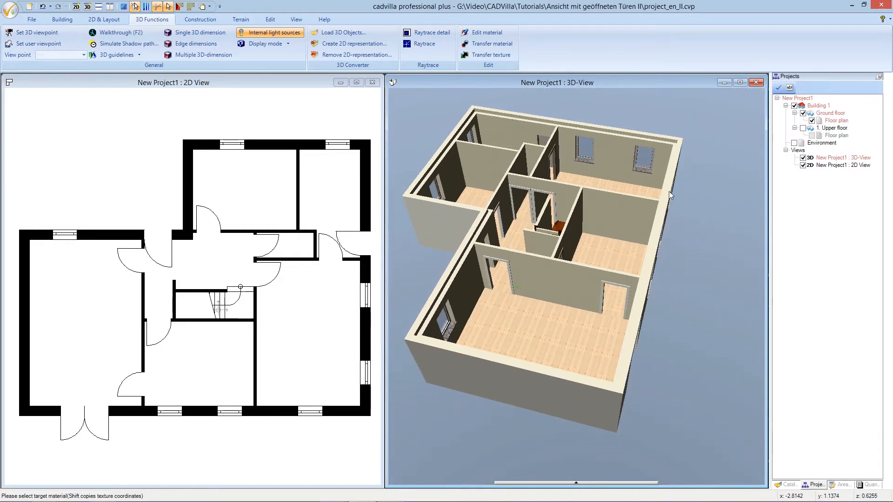
{"action": "scroll", "coordinate": [662, 201], "scroll_direction": "up", "scroll_amount": 2}
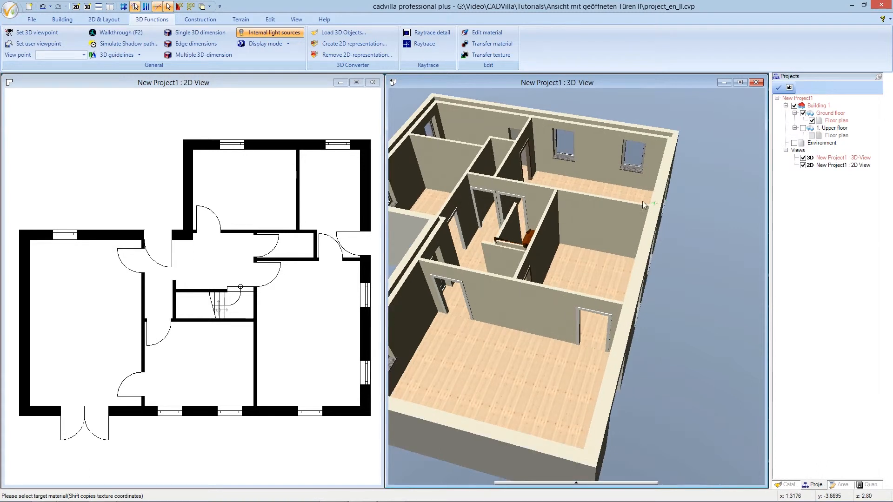
{"action": "scroll", "coordinate": [536, 173], "scroll_direction": "up", "scroll_amount": 1}
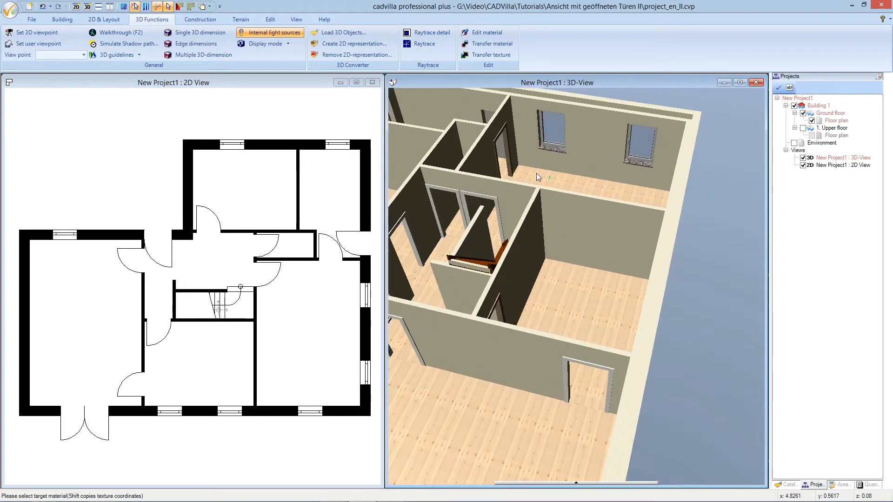
{"action": "left_click", "coordinate": [508, 162]}
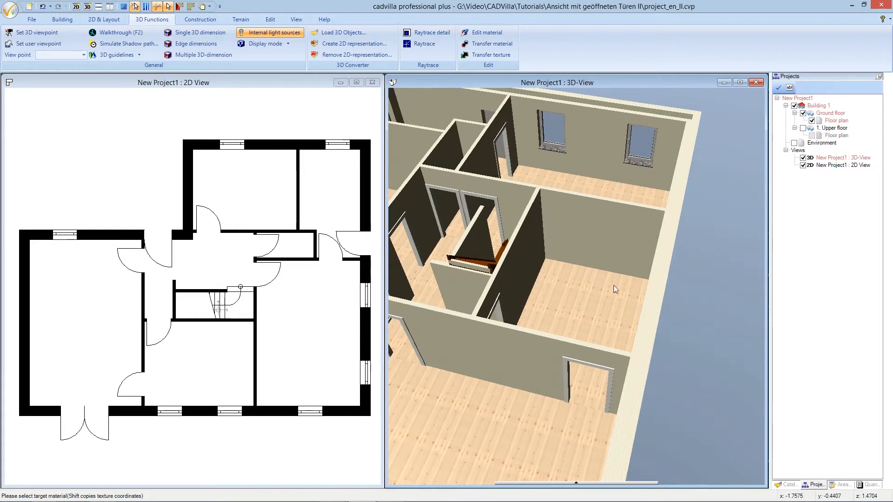
{"action": "scroll", "coordinate": [633, 289], "scroll_direction": "down", "scroll_amount": 5}
{"action": "scroll", "coordinate": [632, 291], "scroll_direction": "down", "scroll_amount": 3}
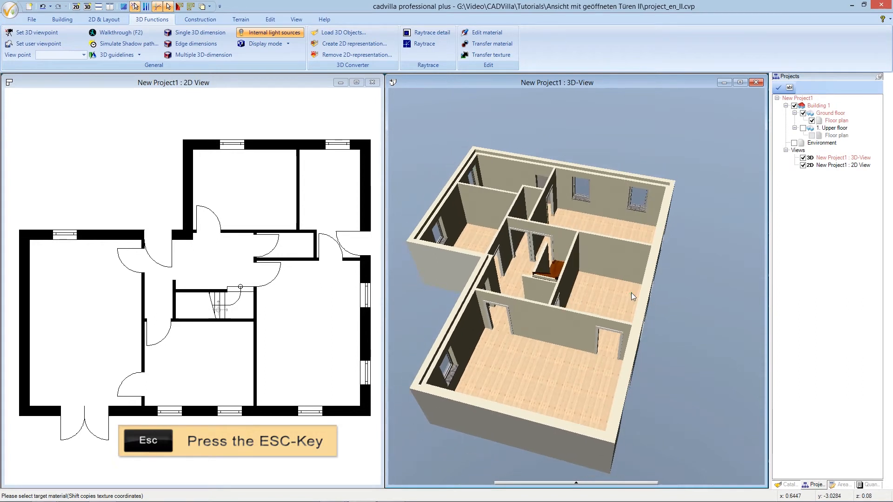
{"action": "key", "text": "Escape"}
{"action": "left_click_drag", "start_coordinate": [631, 292], "coordinate": [588, 280]}
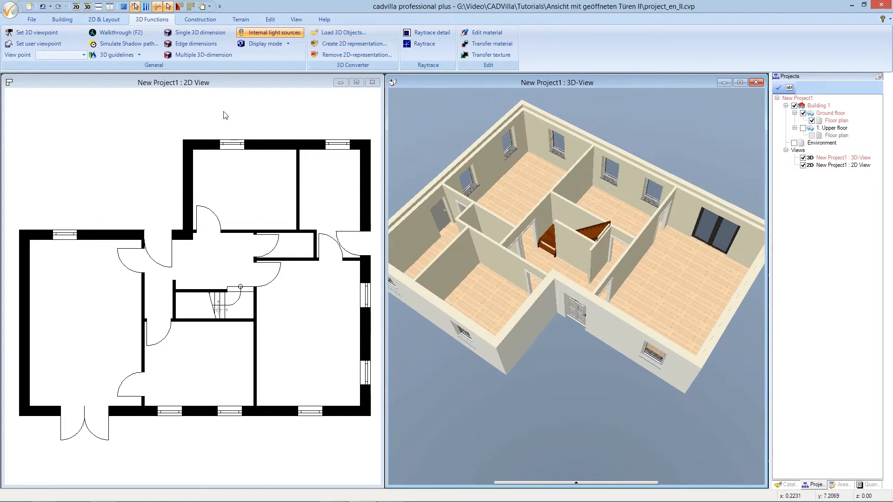
With the 2D view active, find the door Type 1355-88,5x201 in the catalog's construction doors and select it
{"action": "left_click", "coordinate": [212, 83]}
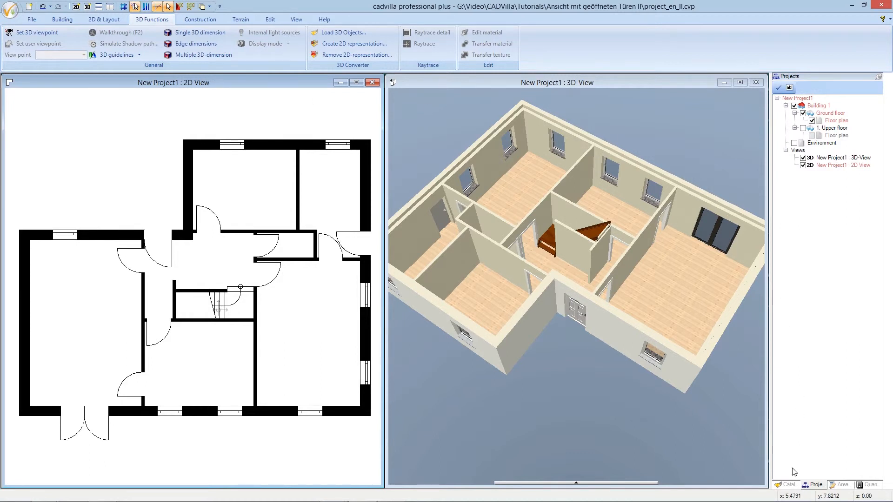
{"action": "left_click", "coordinate": [789, 486]}
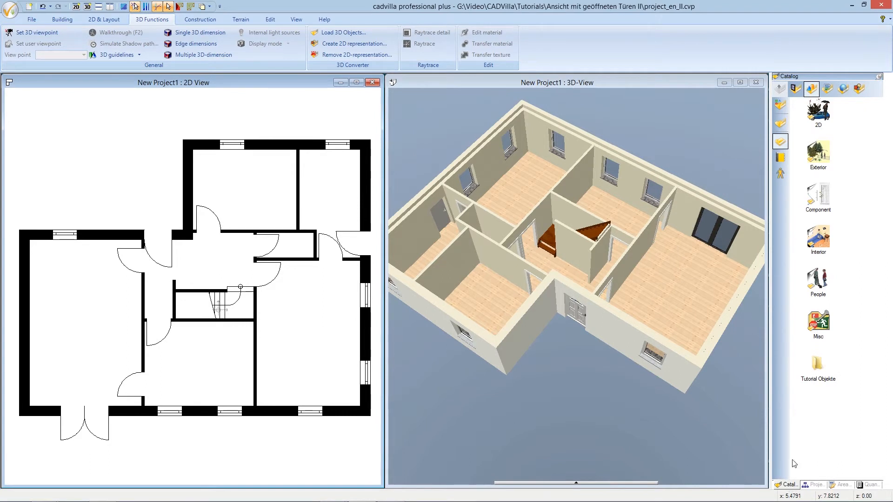
{"action": "left_click", "coordinate": [796, 90]}
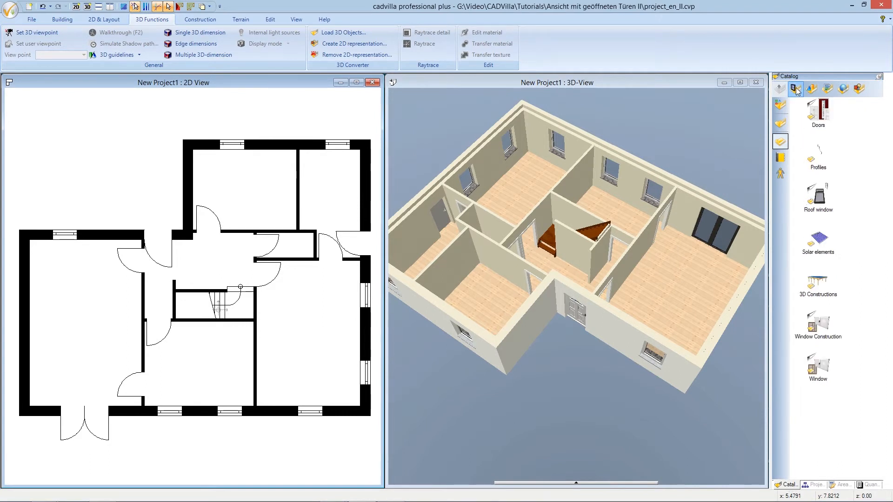
{"action": "double_click", "coordinate": [819, 111]}
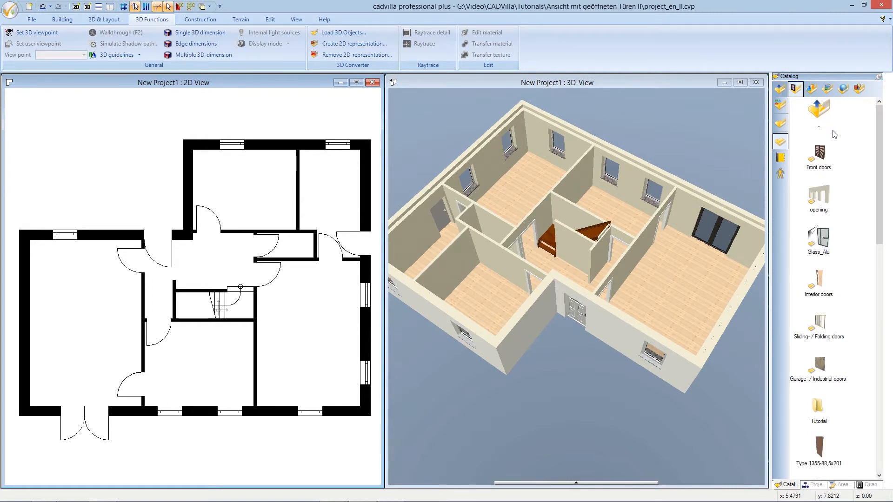
{"action": "left_click_drag", "start_coordinate": [881, 203], "coordinate": [878, 265]}
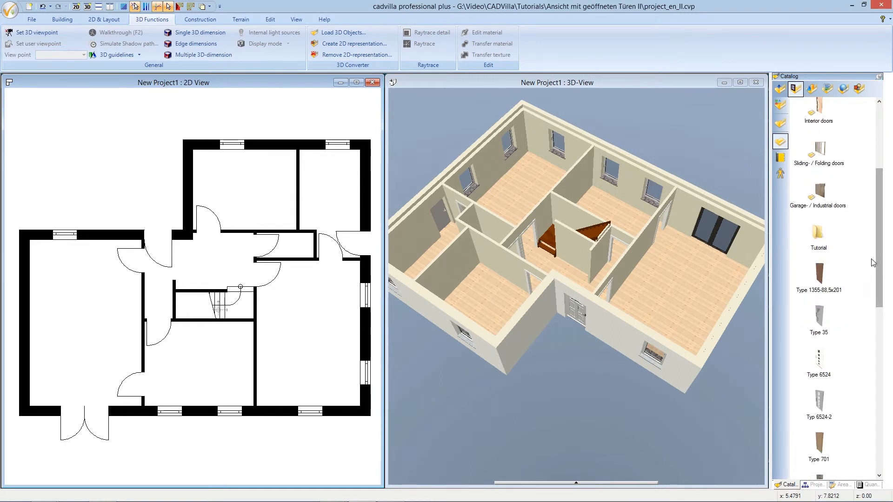
{"action": "left_click", "coordinate": [819, 273]}
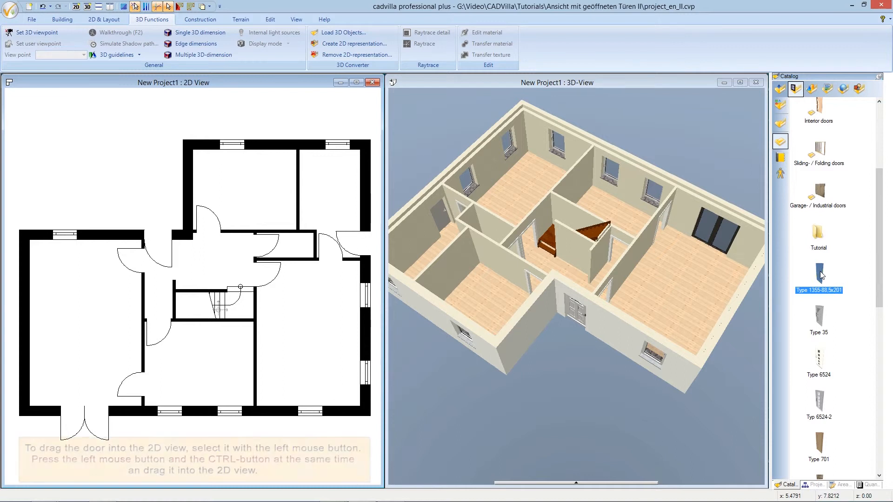
Insert the door Type 1355-88,5x201 as a freestanding object beside the large room's upper interior door, rotated to 315°, then end insertion
{"action": "left_click_drag", "start_coordinate": [819, 274], "coordinate": [99, 261], "text": "ctrl"}
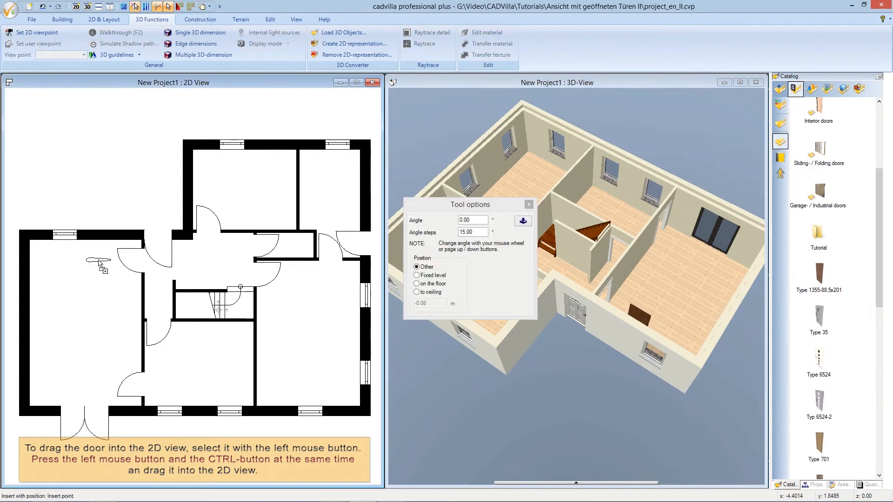
{"action": "scroll", "coordinate": [105, 266], "scroll_direction": "up", "scroll_amount": 1}
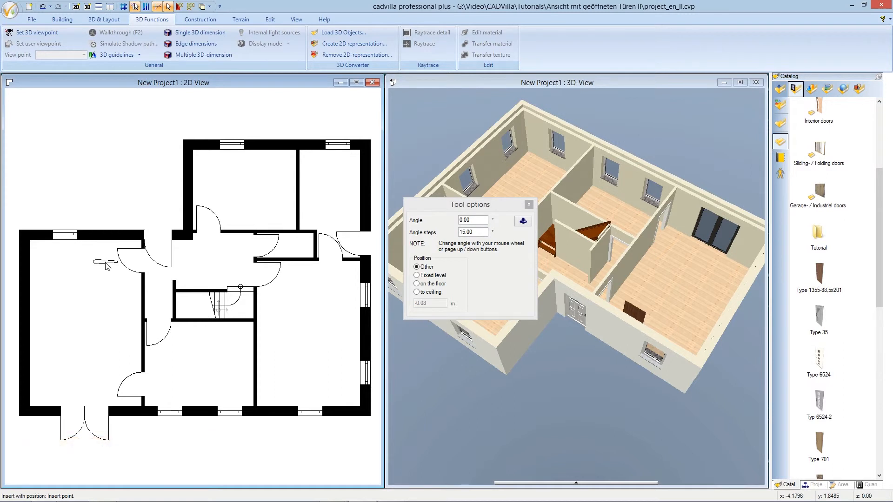
{"action": "scroll", "coordinate": [107, 268], "scroll_direction": "down", "scroll_amount": 5}
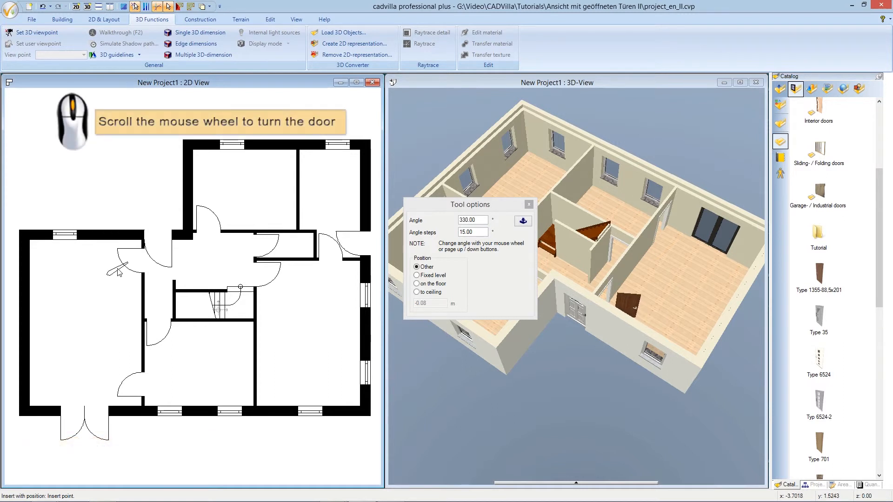
{"action": "scroll", "coordinate": [117, 275], "scroll_direction": "up", "scroll_amount": 1}
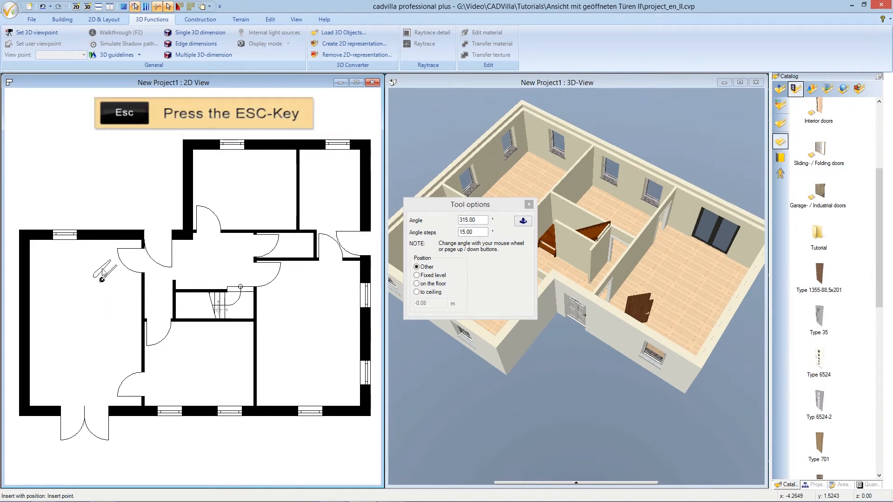
{"action": "key", "text": "Escape"}
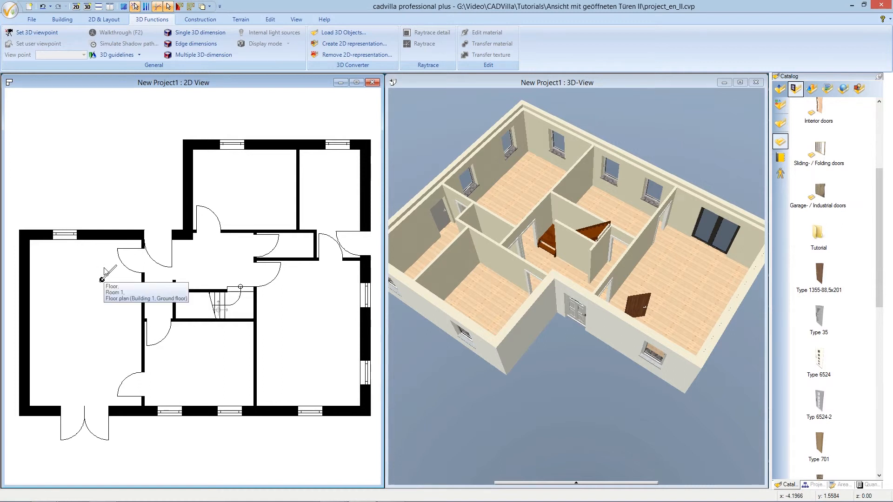
Move the freestanding door leaf by its upper hinge corner onto the upper jamb corner of the large room's upper interior door opening
{"action": "scroll", "coordinate": [104, 269], "scroll_direction": "up", "scroll_amount": 1}
{"action": "scroll", "coordinate": [99, 270], "scroll_direction": "up", "scroll_amount": 2}
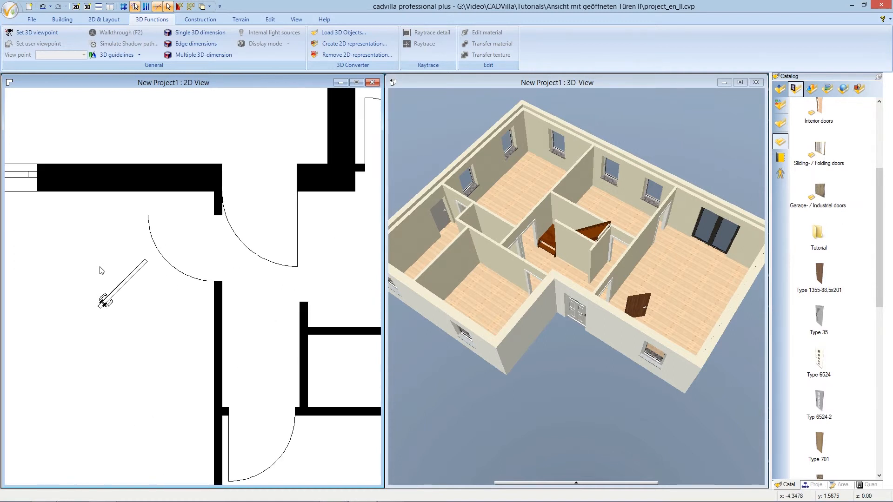
{"action": "left_click", "coordinate": [130, 278]}
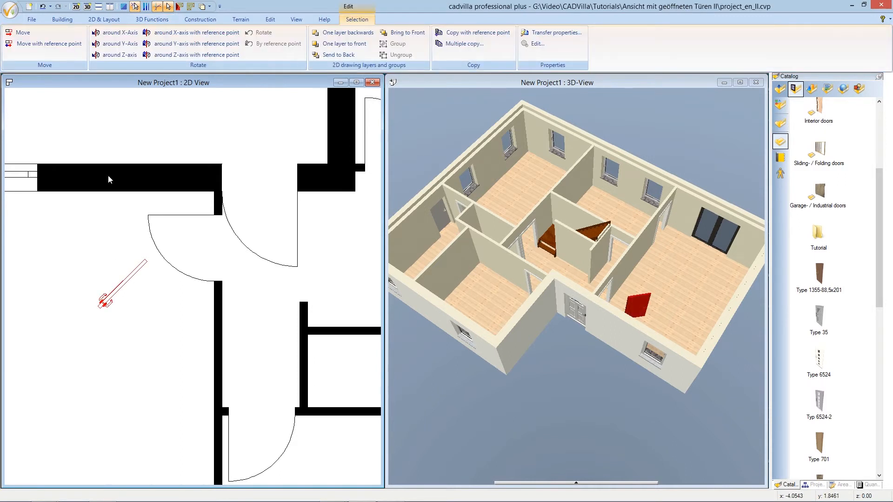
{"action": "left_click", "coordinate": [58, 48]}
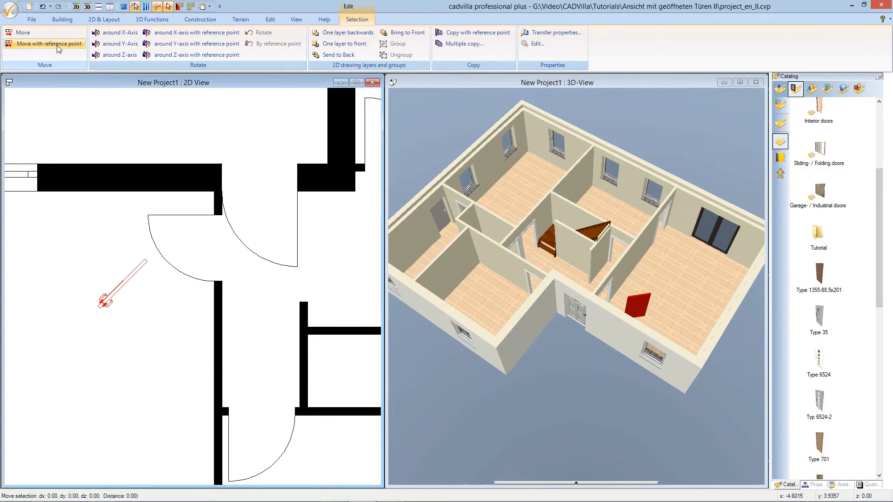
{"action": "left_click", "coordinate": [81, 113]}
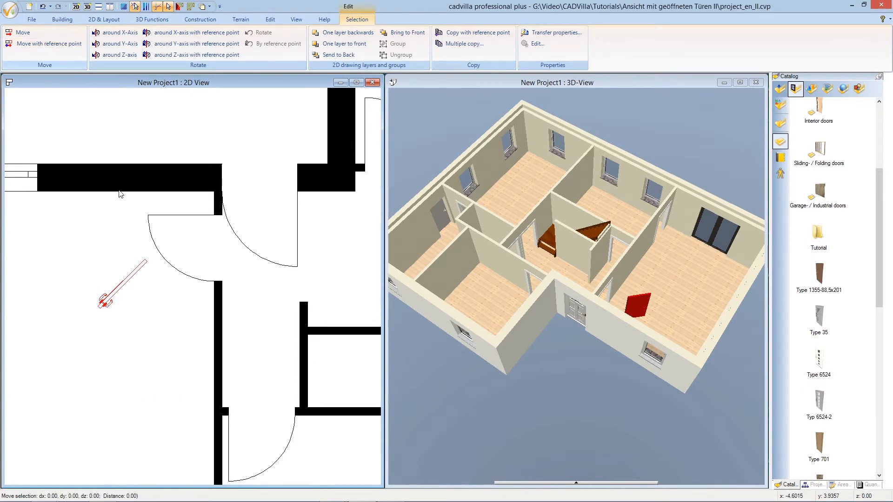
{"action": "left_click", "coordinate": [145, 261]}
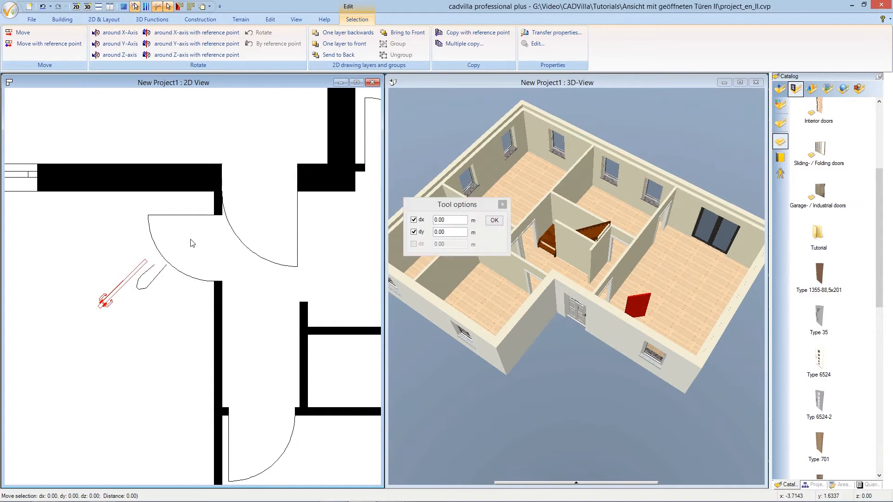
{"action": "left_click", "coordinate": [213, 219]}
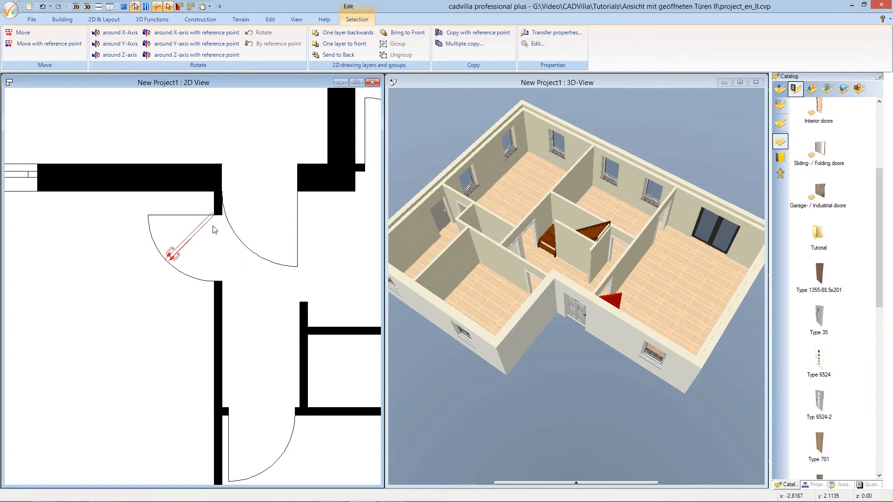
Enable distorted scaling for the door leaf, set its height to 1.9 m, position it on the floor, and clear the selection
{"action": "right_click", "coordinate": [207, 226]}
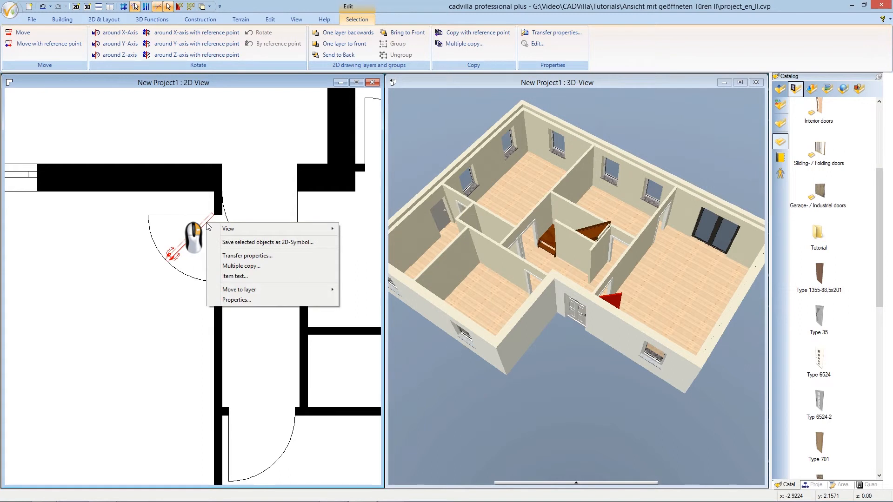
{"action": "left_click", "coordinate": [282, 301]}
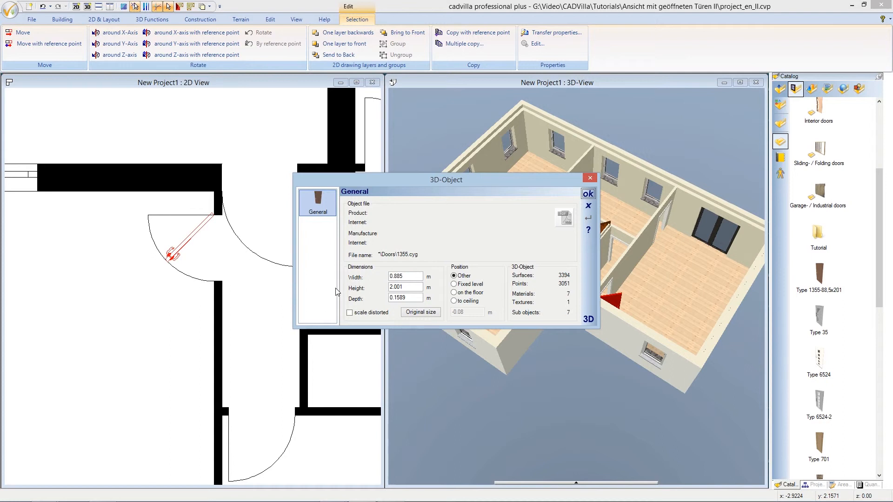
{"action": "left_click", "coordinate": [350, 313]}
{"action": "left_click", "coordinate": [420, 287]}
{"action": "double_click", "coordinate": [398, 287]}
{"action": "key", "text": "Delete"}
{"action": "type", "text": "1.9"}
{"action": "left_click", "coordinate": [454, 293]}
{"action": "left_click", "coordinate": [589, 194]}
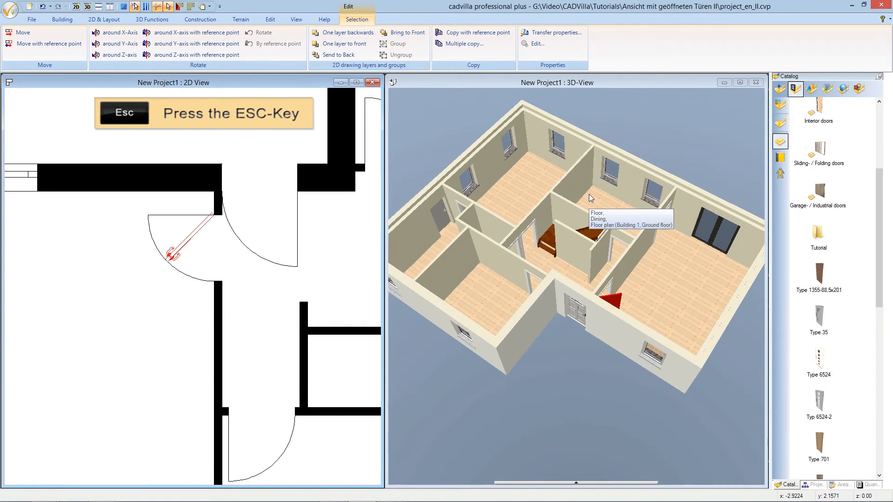
{"action": "key", "text": "Escape"}
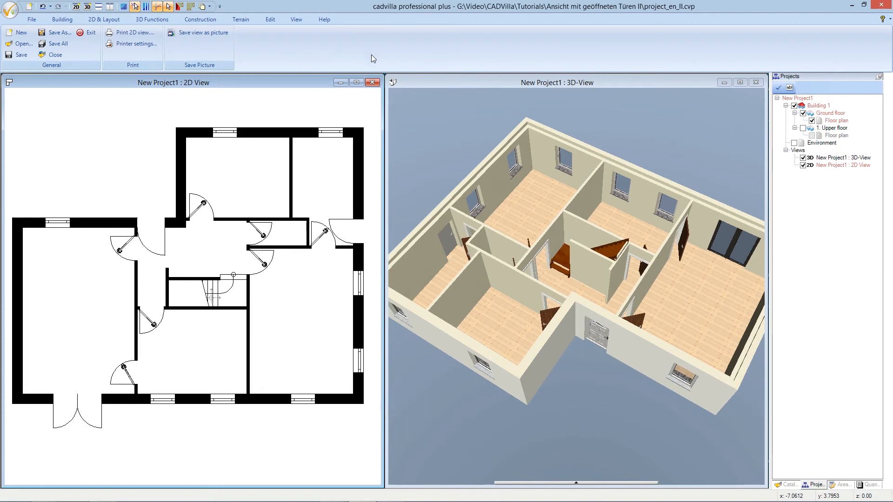
In the 3D view, transfer the white door frame material to the two open door leaves in the large room
{"action": "left_click", "coordinate": [416, 79]}
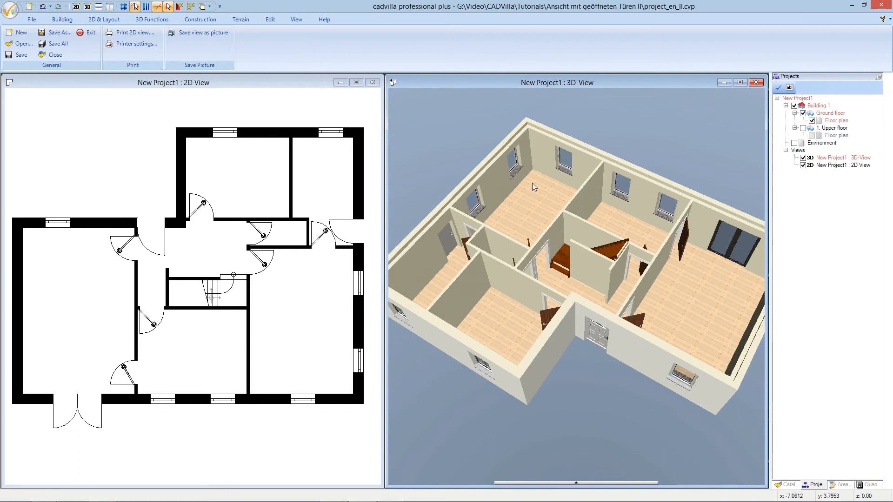
{"action": "left_click_drag", "start_coordinate": [643, 318], "coordinate": [392, 317]}
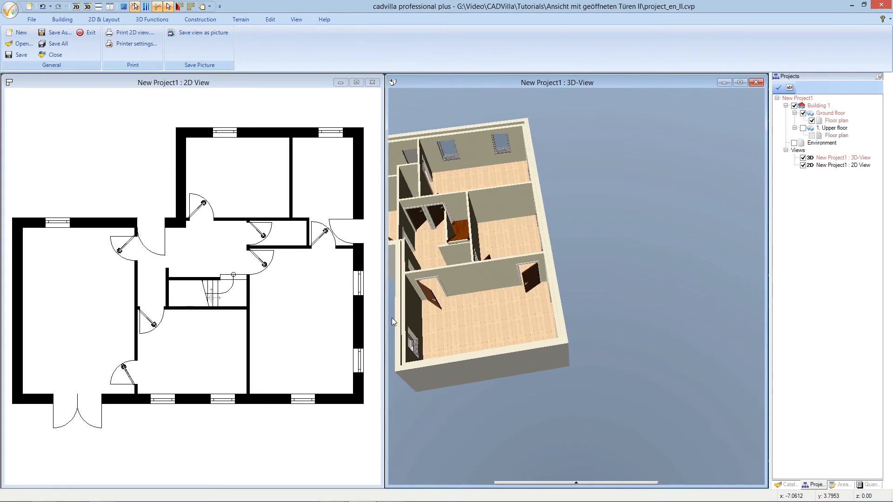
{"action": "scroll", "coordinate": [391, 318], "scroll_direction": "up", "scroll_amount": 6}
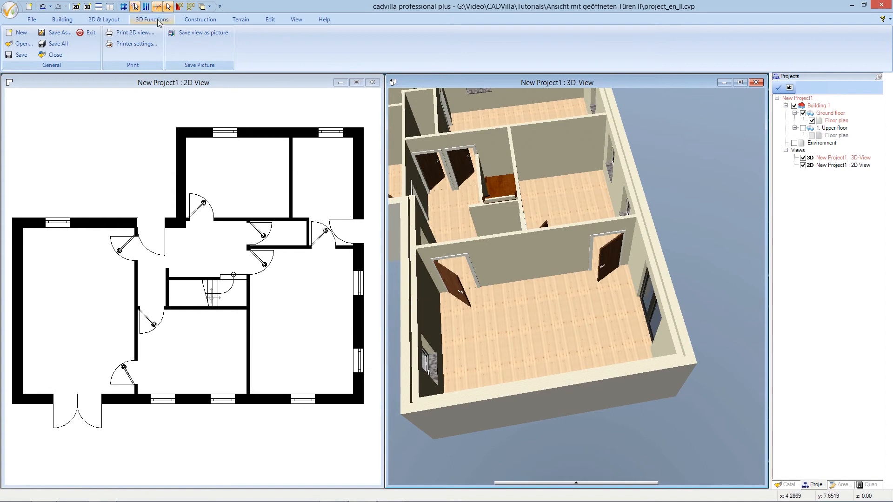
{"action": "left_click", "coordinate": [159, 21]}
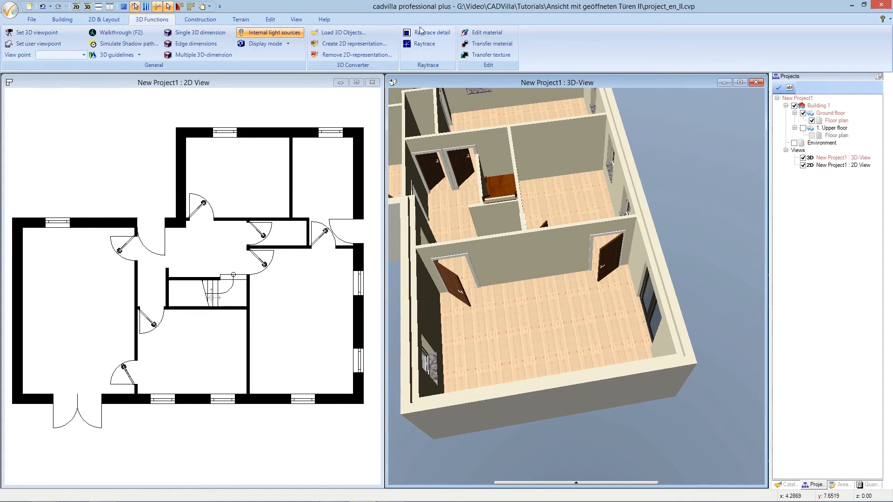
{"action": "left_click", "coordinate": [474, 45]}
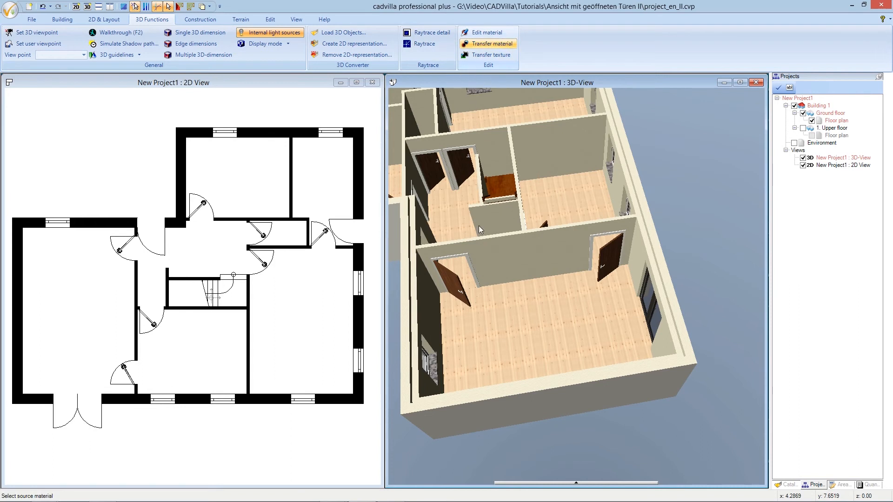
{"action": "left_click", "coordinate": [469, 264]}
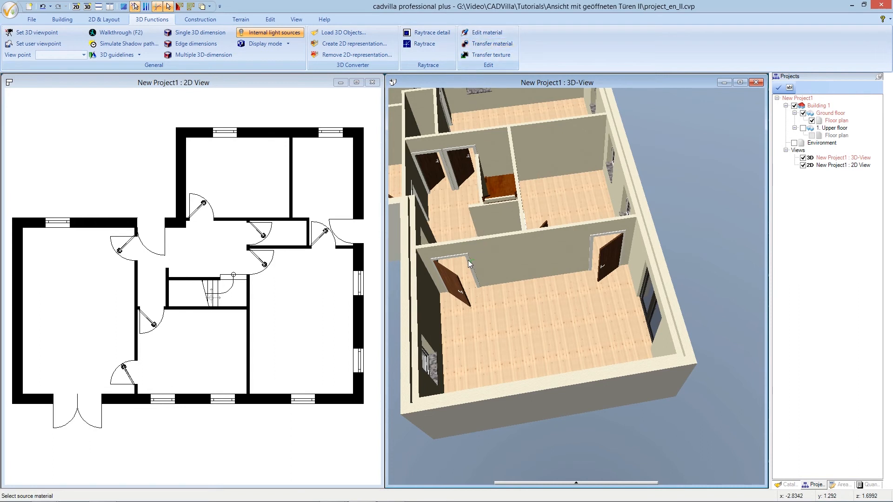
{"action": "left_click", "coordinate": [469, 261]}
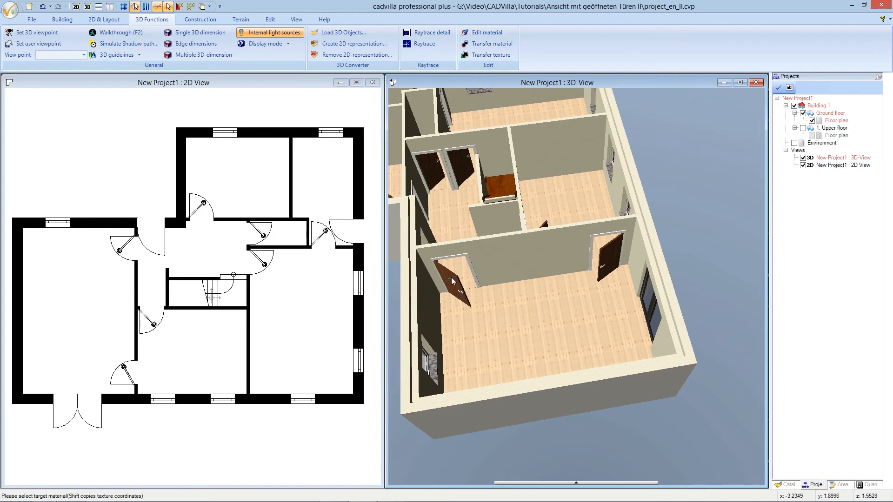
{"action": "left_click", "coordinate": [452, 281]}
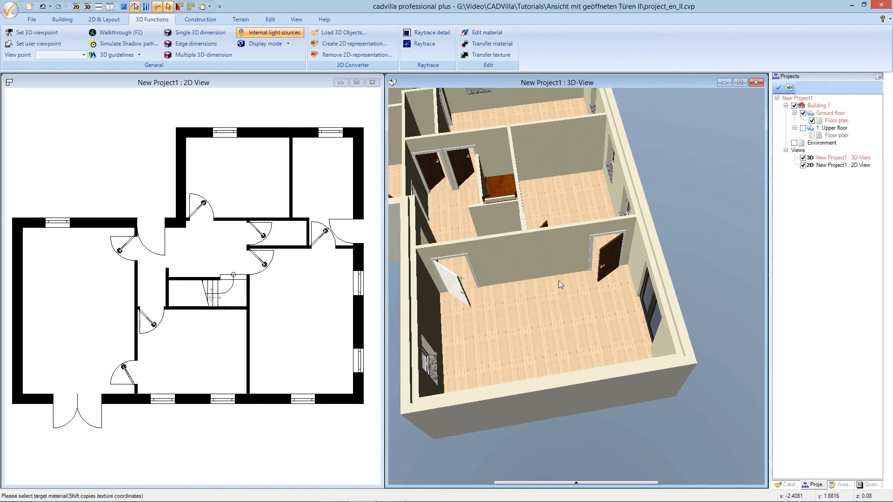
{"action": "left_click", "coordinate": [610, 261]}
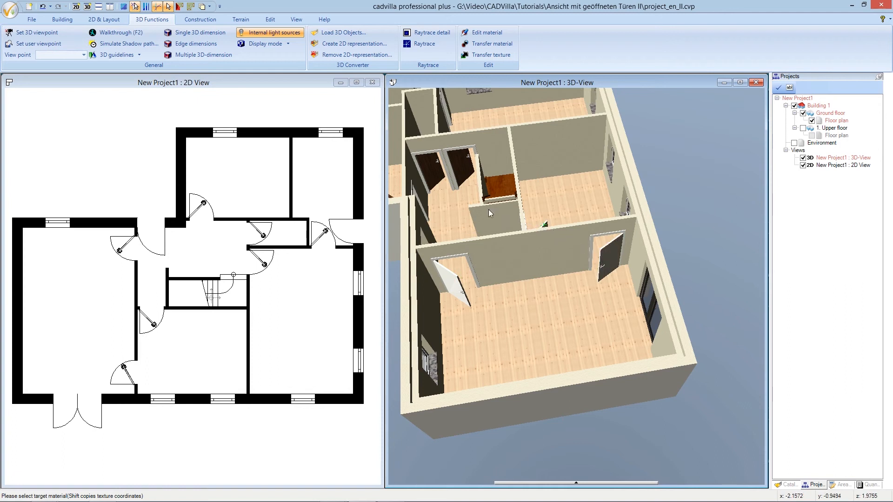
Transfer the white material to the two adjacent door leaves at the far end of the hallway and end the transfer
{"action": "left_click", "coordinate": [463, 169]}
{"action": "left_click", "coordinate": [433, 177]}
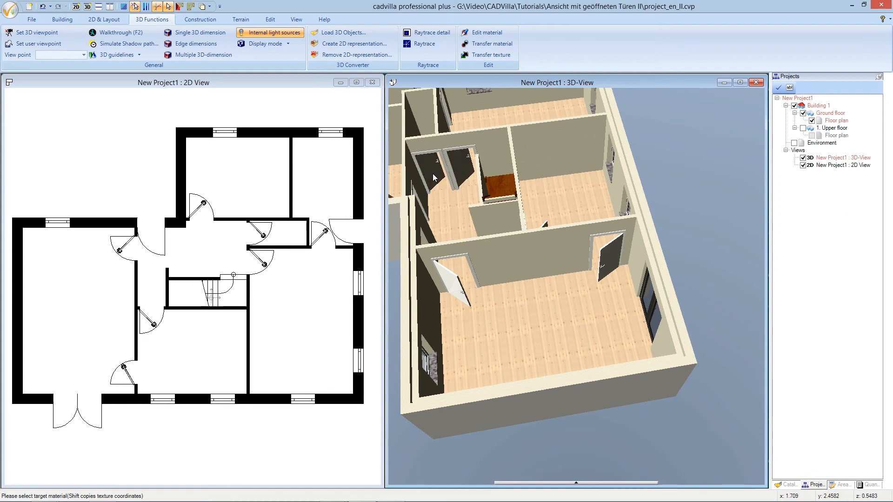
{"action": "key", "text": "Escape"}
Transfer the white material to the brown door leaves beyond the staircase and in the long windowed room's end wall, and end the transfer
{"action": "left_click_drag", "start_coordinate": [543, 224], "coordinate": [543, 281]}
{"action": "scroll", "coordinate": [428, 100], "scroll_direction": "up", "scroll_amount": 2}
{"action": "scroll", "coordinate": [430, 101], "scroll_direction": "up", "scroll_amount": 1}
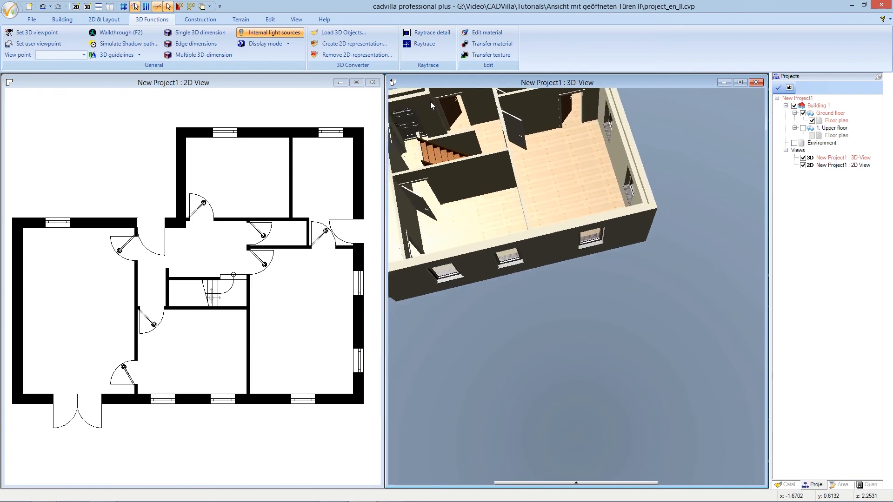
{"action": "left_click_drag", "start_coordinate": [503, 230], "coordinate": [502, 236]}
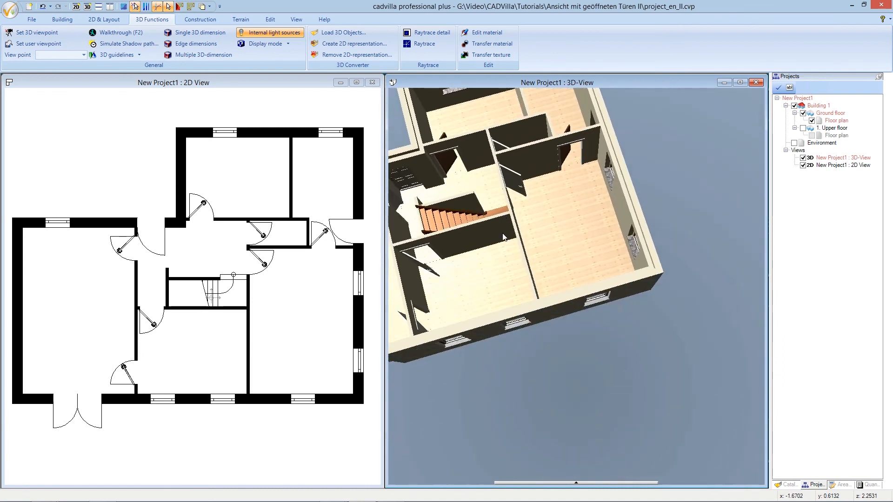
{"action": "scroll", "coordinate": [492, 137], "scroll_direction": "up", "scroll_amount": 2}
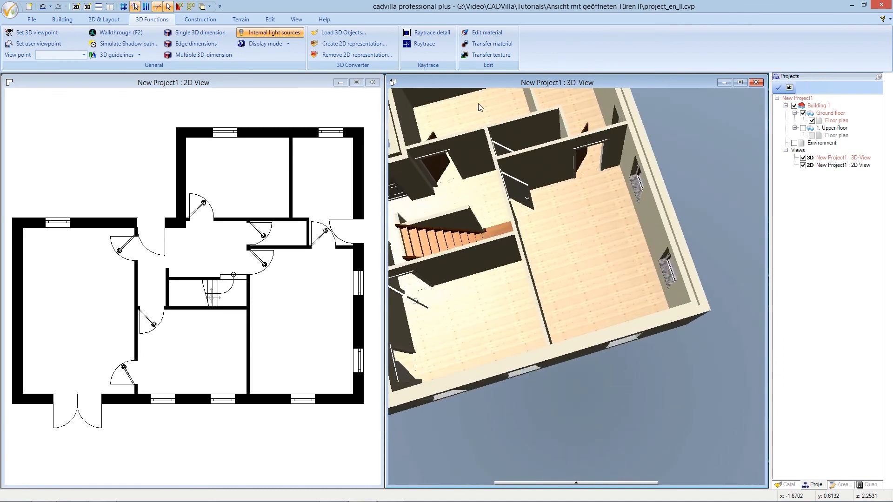
{"action": "left_click", "coordinate": [489, 44]}
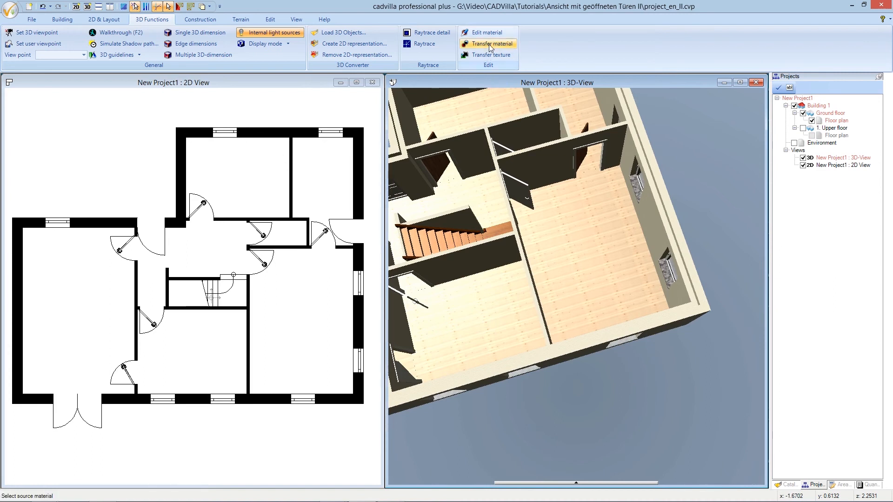
{"action": "left_click", "coordinate": [449, 155]}
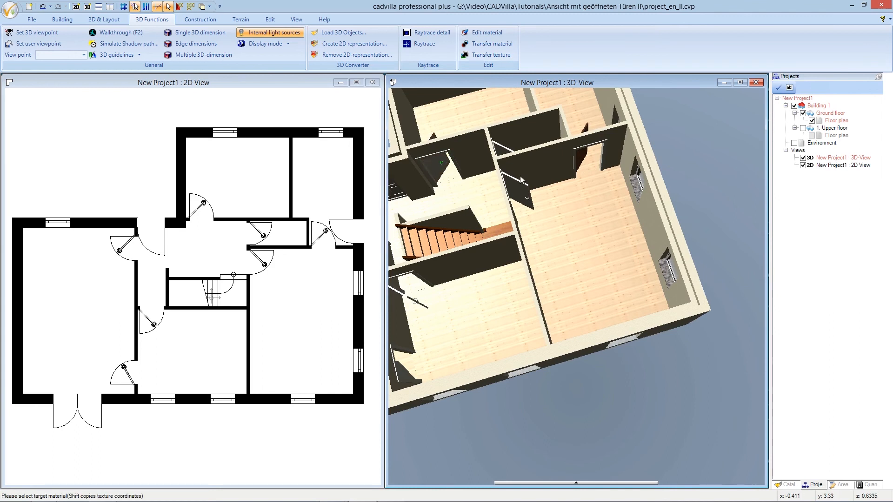
{"action": "left_click", "coordinate": [580, 164]}
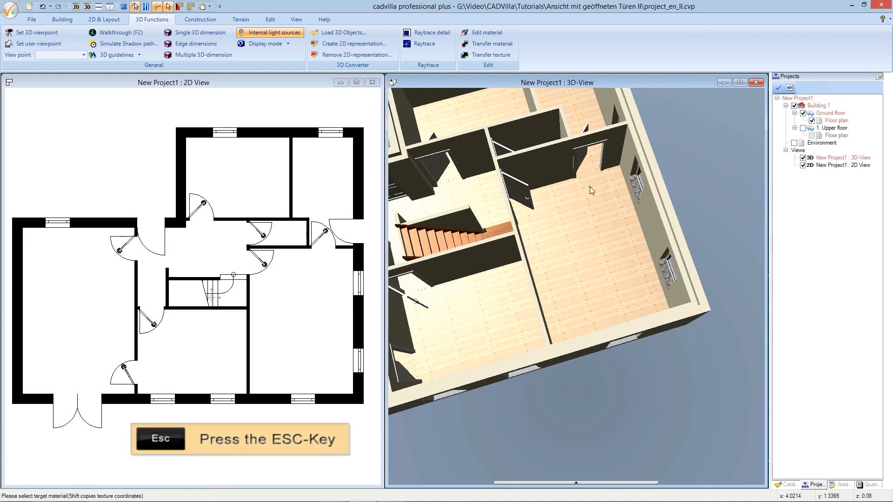
{"action": "key", "text": "Escape"}
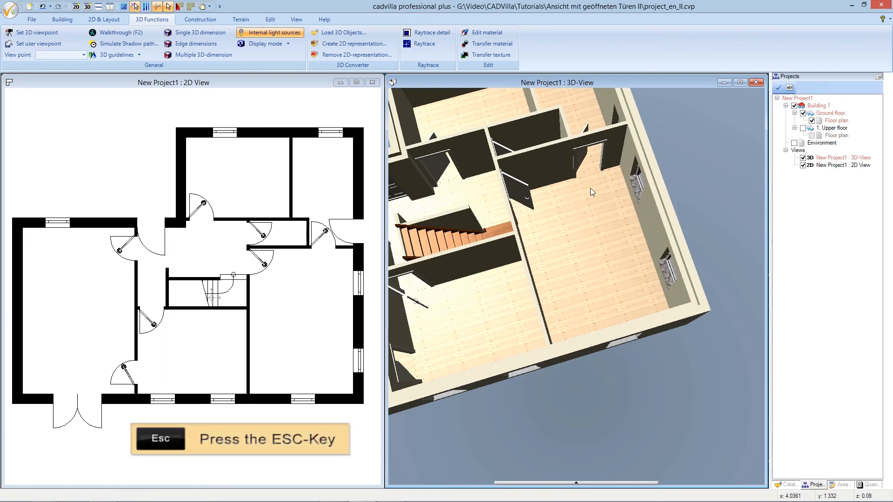